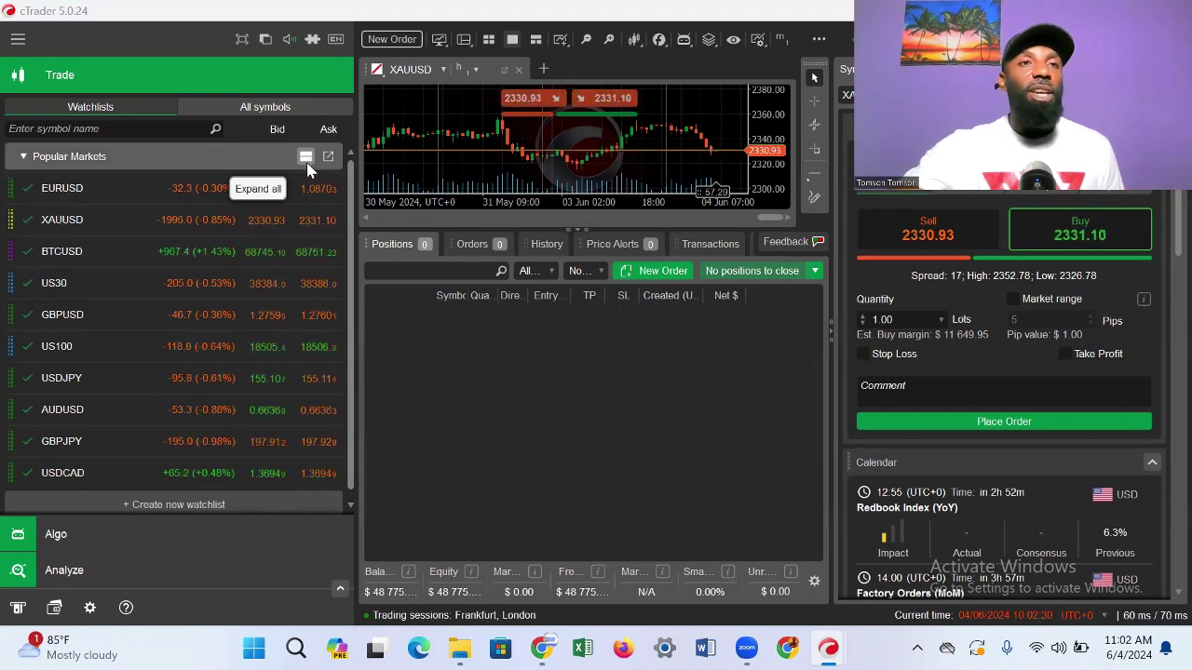
pyautogui.click(167, 503)
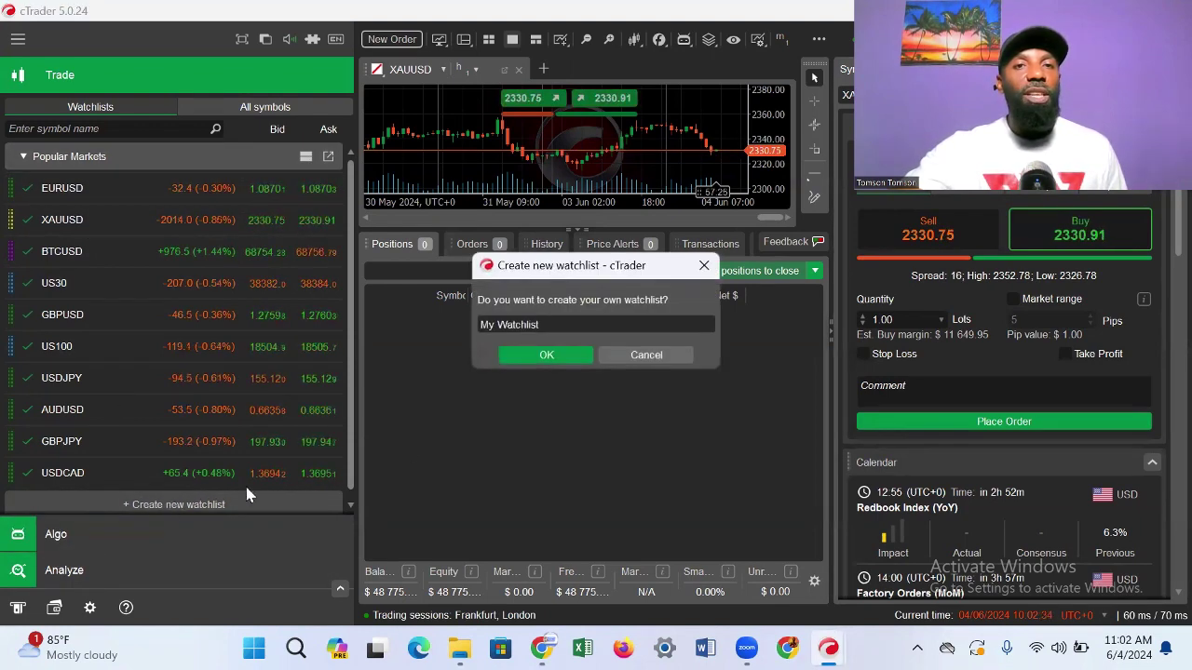
pyautogui.click(705, 268)
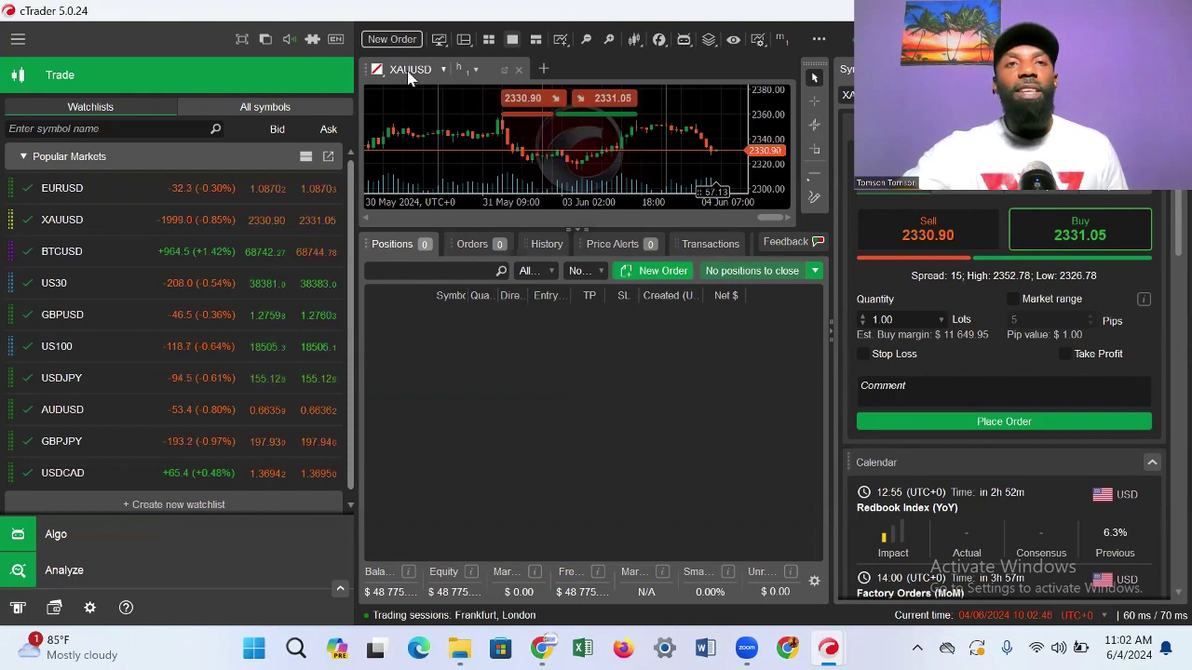
# Open a new GBPUSD chart from the Popular Markets watchlist, detach it into its own window and maximize that window.
pyautogui.click(543, 71)
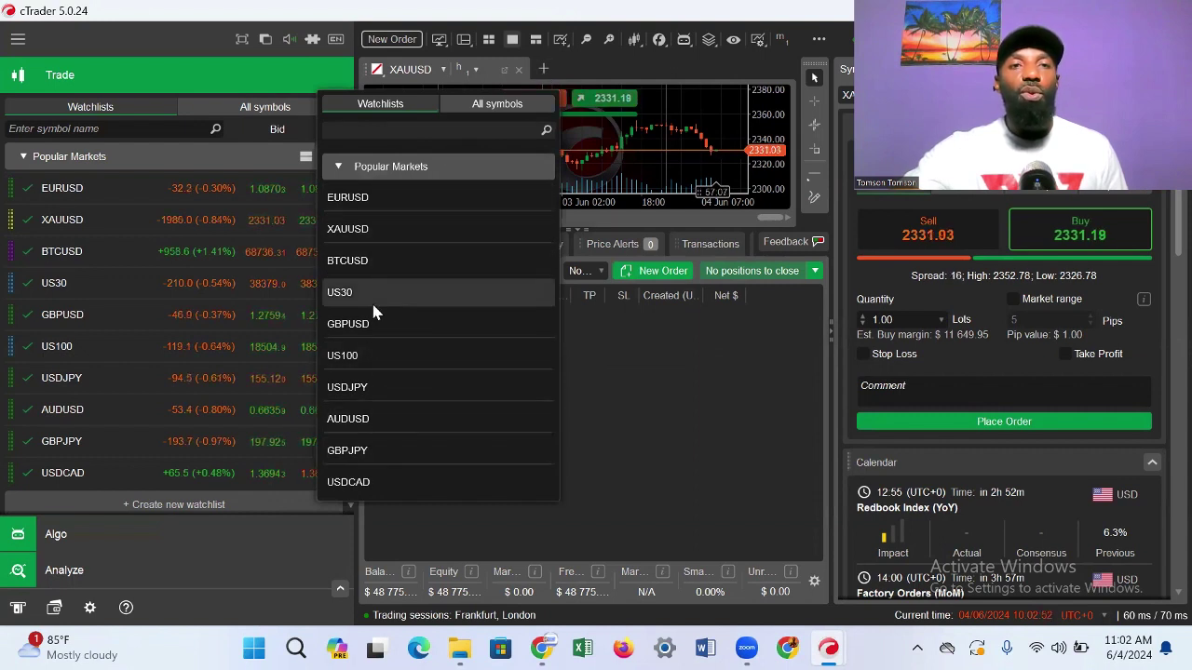
pyautogui.click(370, 322)
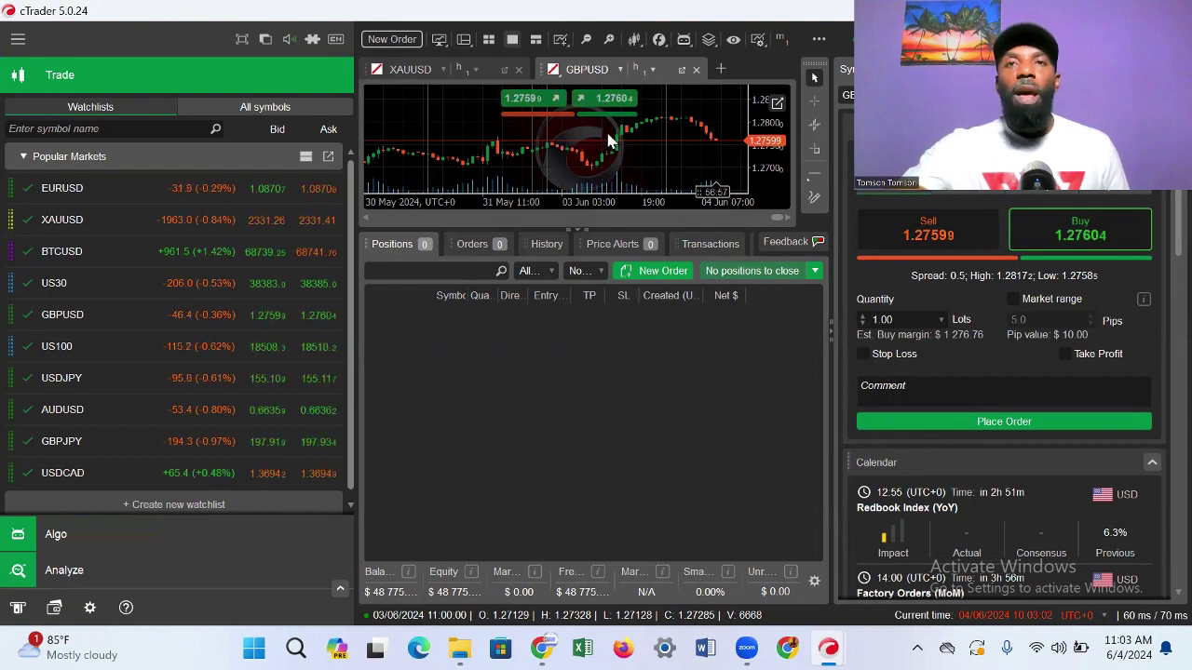
pyautogui.moveTo(601, 120)
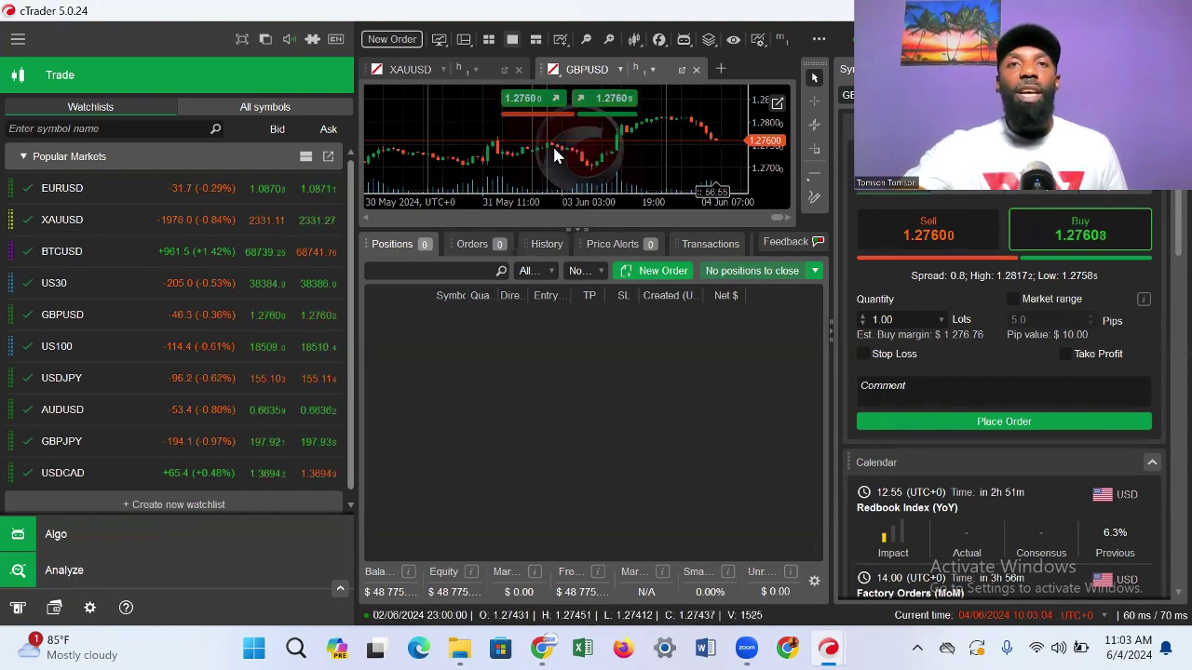
pyautogui.click(682, 71)
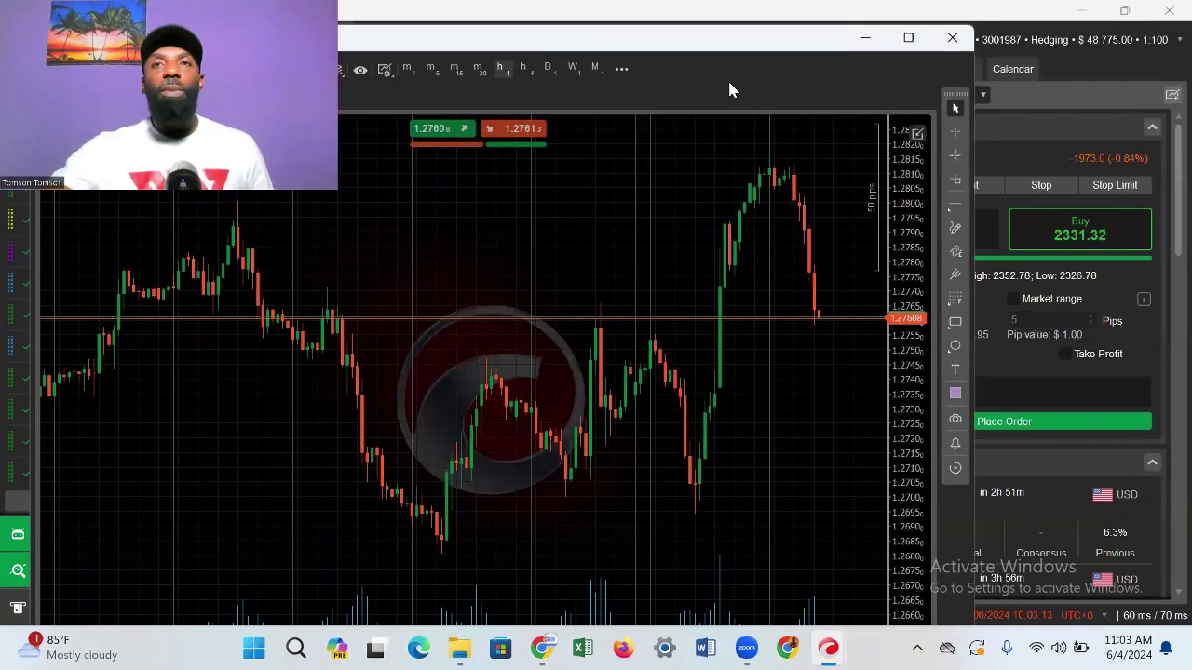
pyautogui.click(909, 40)
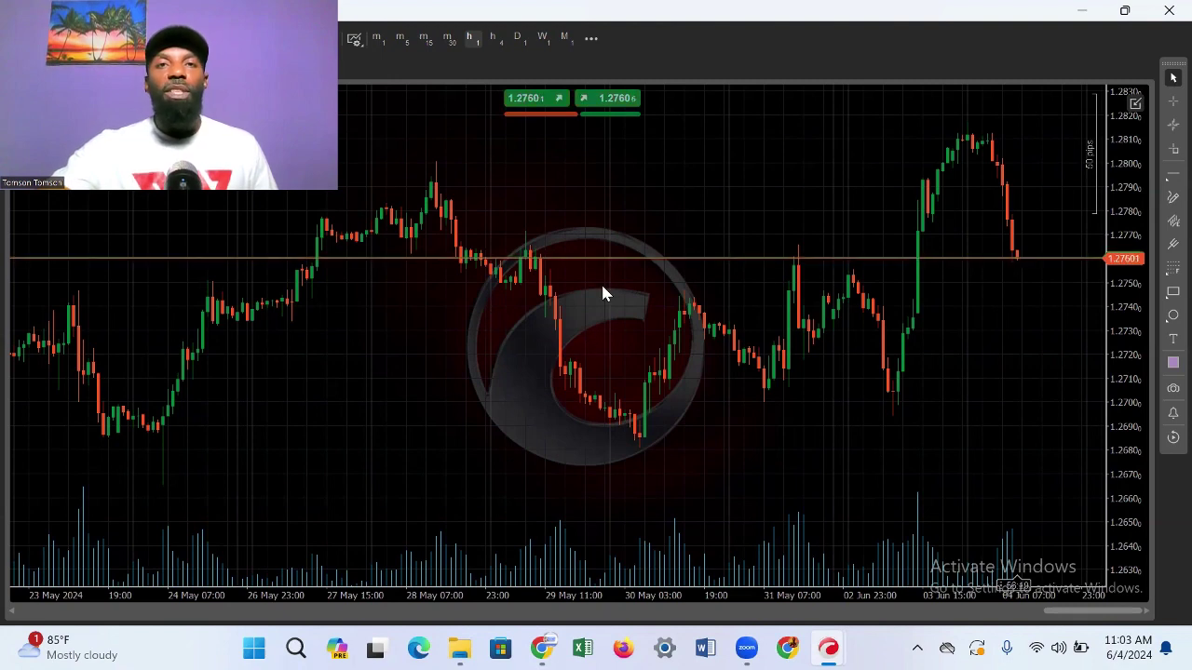
# Hide the grid and the period separators on the detached GBPUSD chart.
pyautogui.rightClick(622, 178)
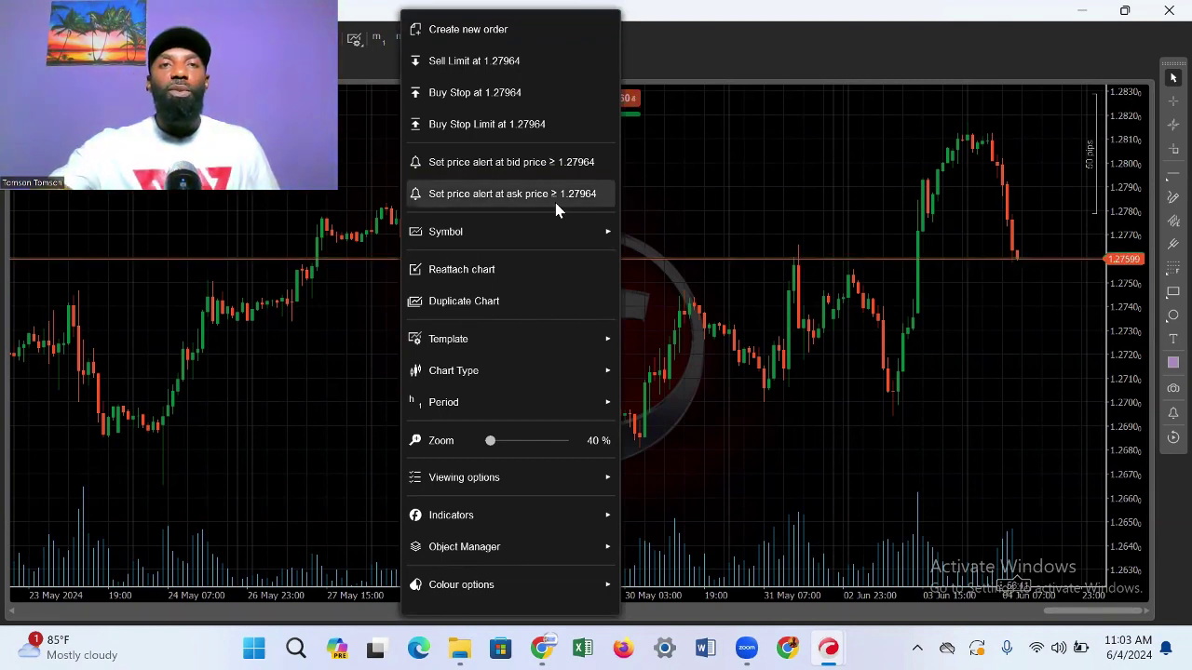
pyautogui.moveTo(454, 488)
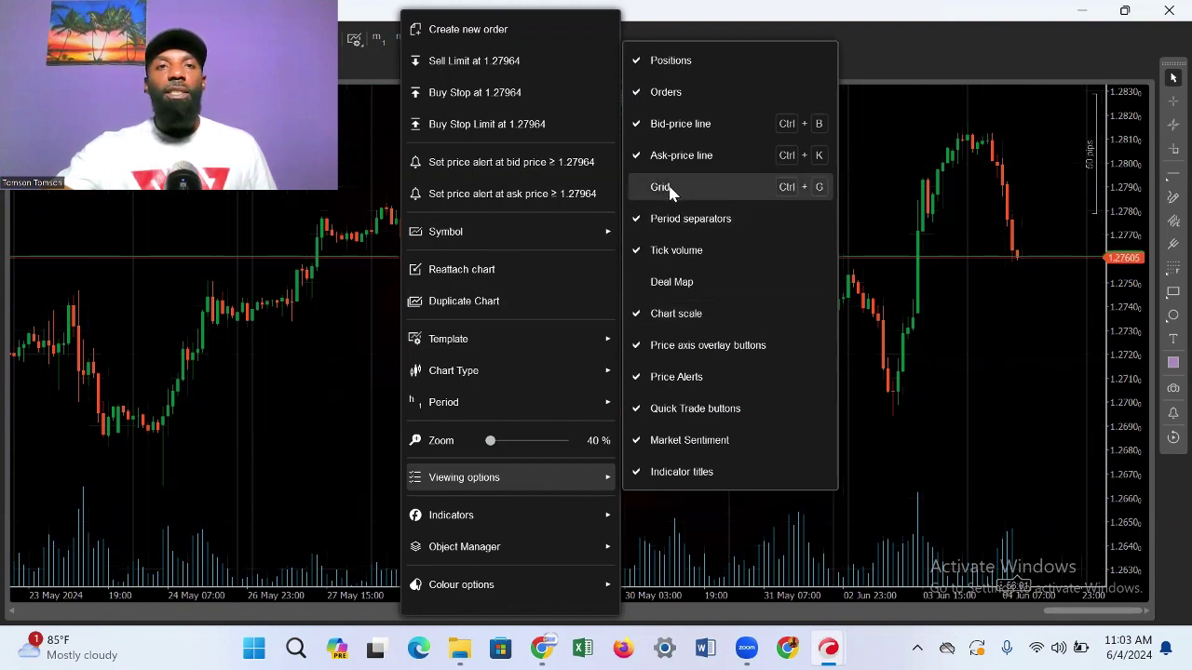
pyautogui.press('Escape')
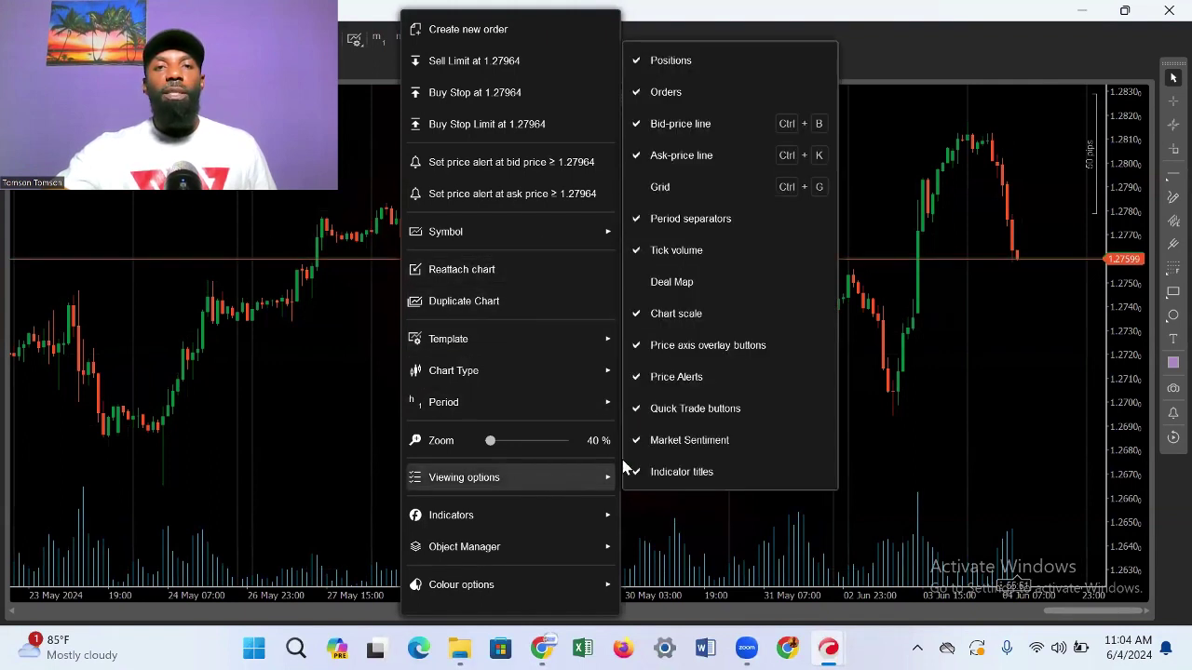
pyautogui.click(667, 226)
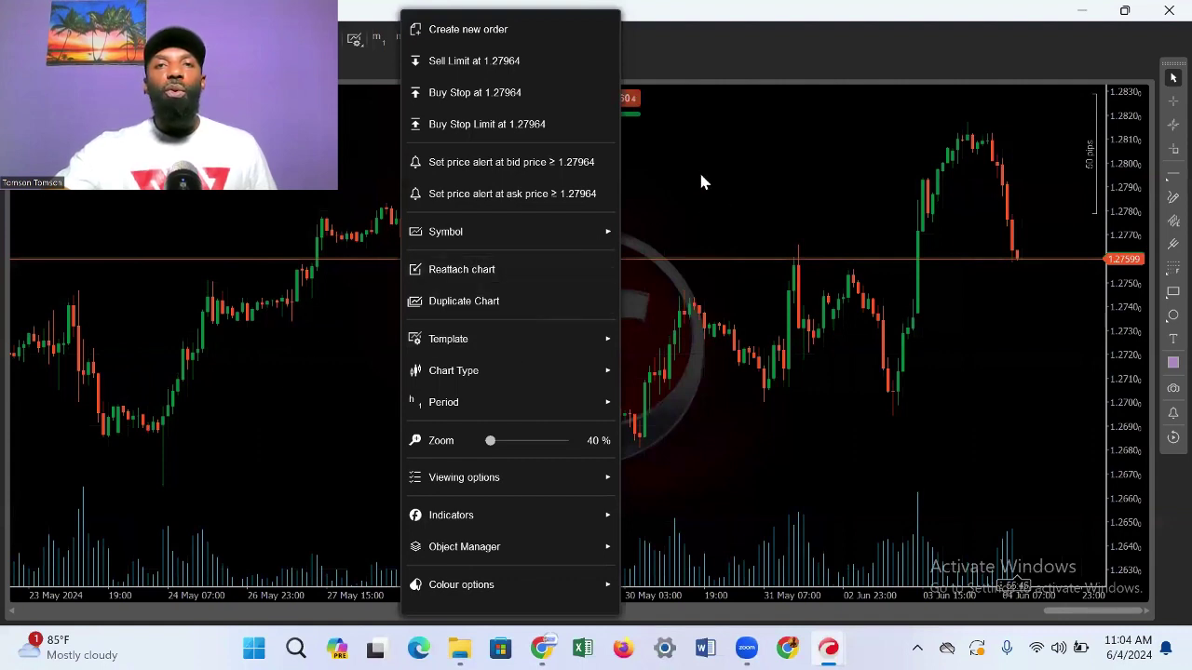
pyautogui.press('Escape')
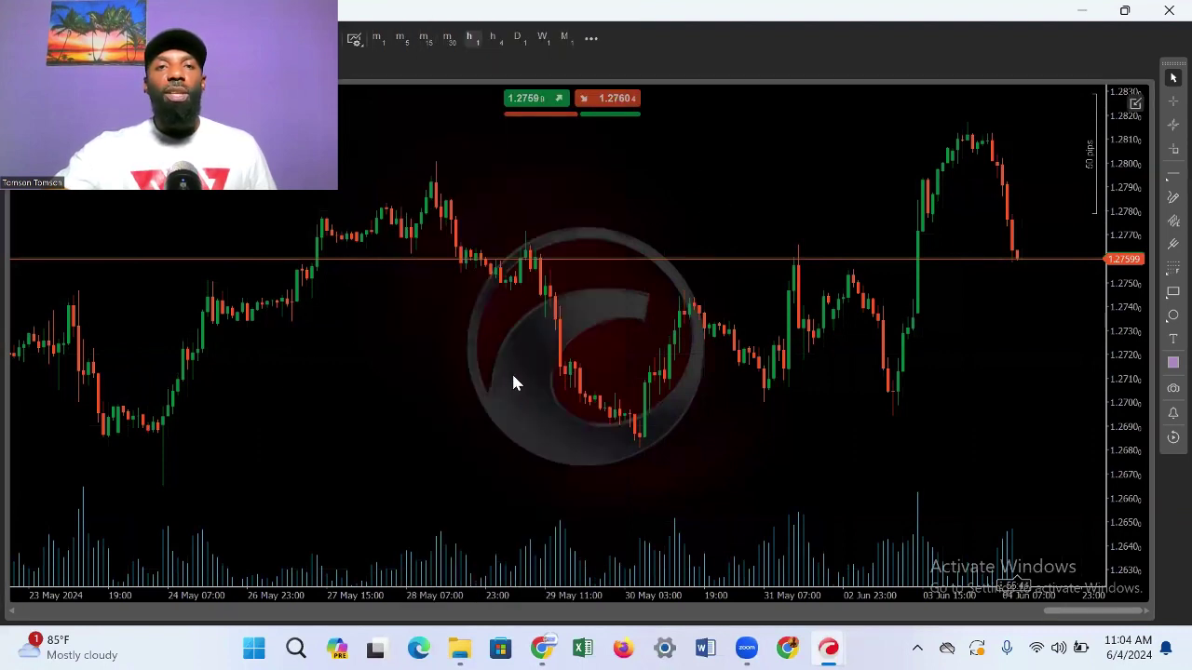
# Remove the GBPUSD chart's background image by setting it to None and save the change.
pyautogui.rightClick(529, 218)
pyautogui.scroll(-2, 409, 503)
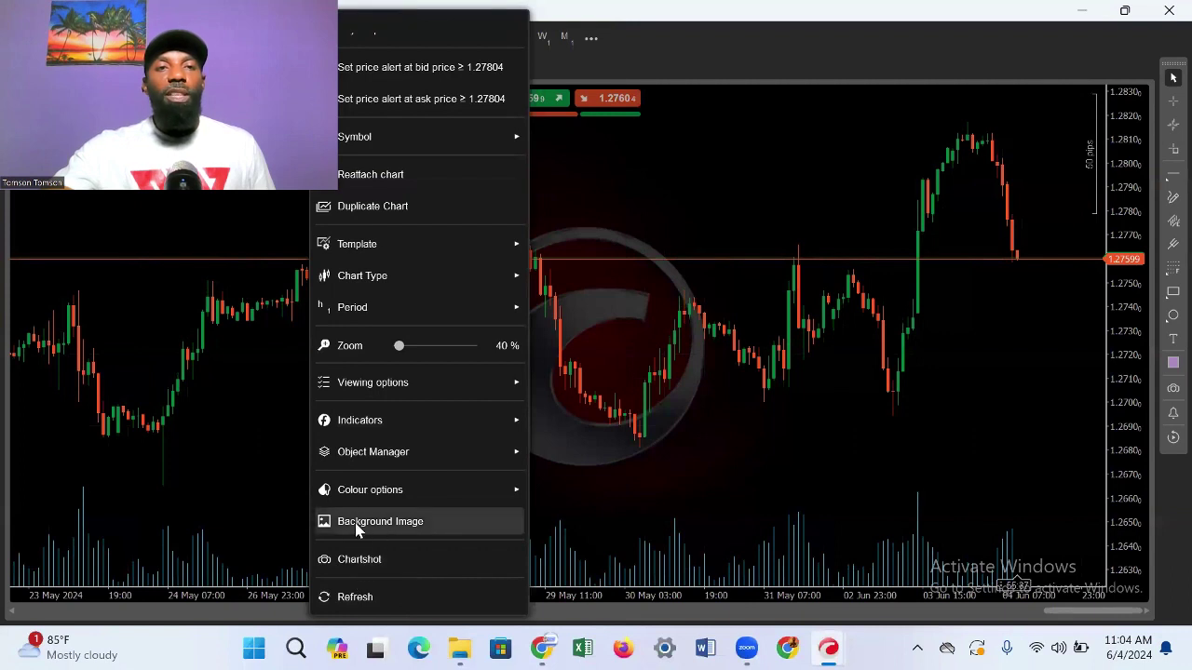
pyautogui.click(373, 526)
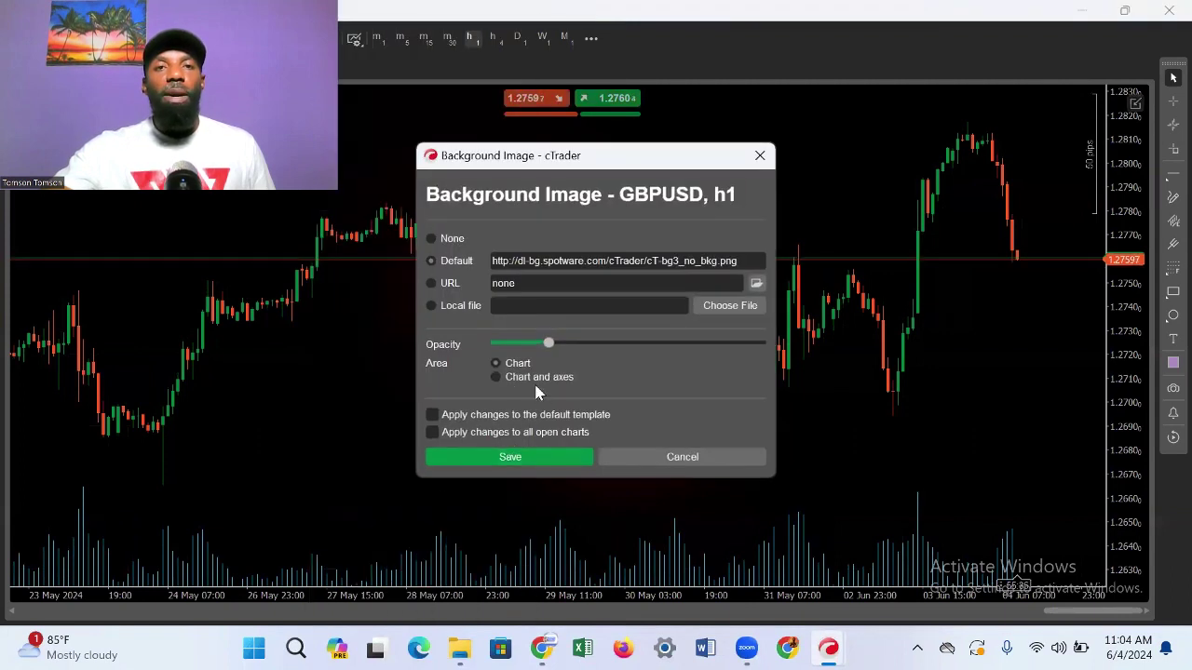
pyautogui.click(432, 240)
pyautogui.click(528, 458)
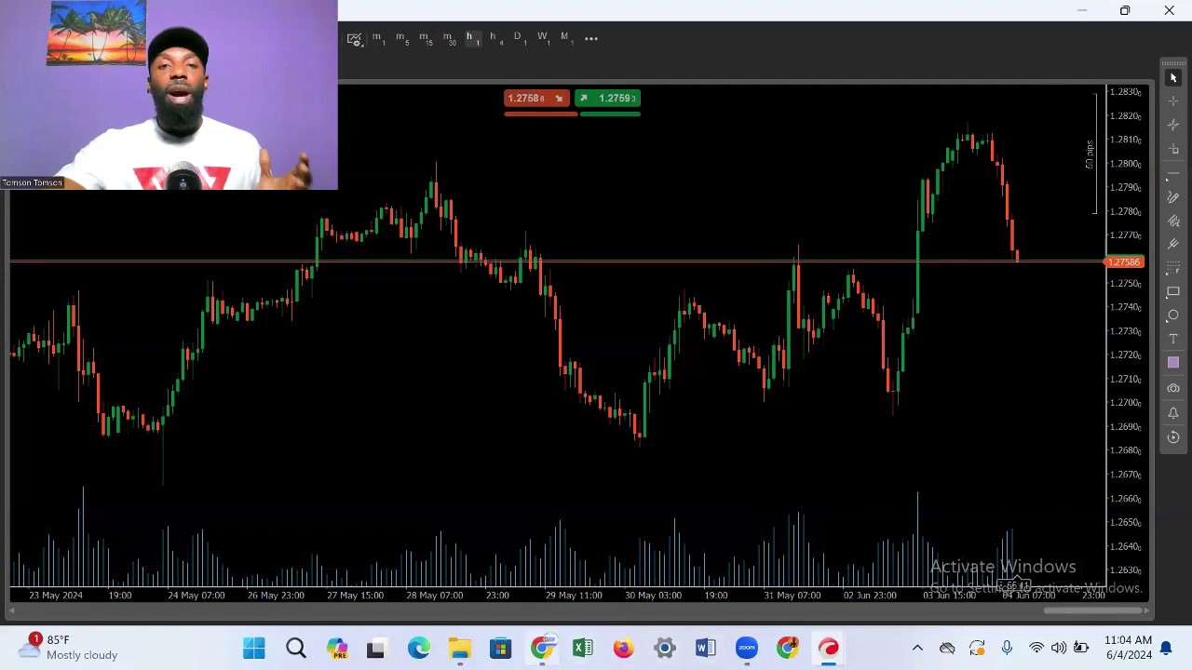
# Switch to Chrome and choose cTrader as the platform for Maven's 1 Step challenge with the $50k selection.
pyautogui.click(542, 648)
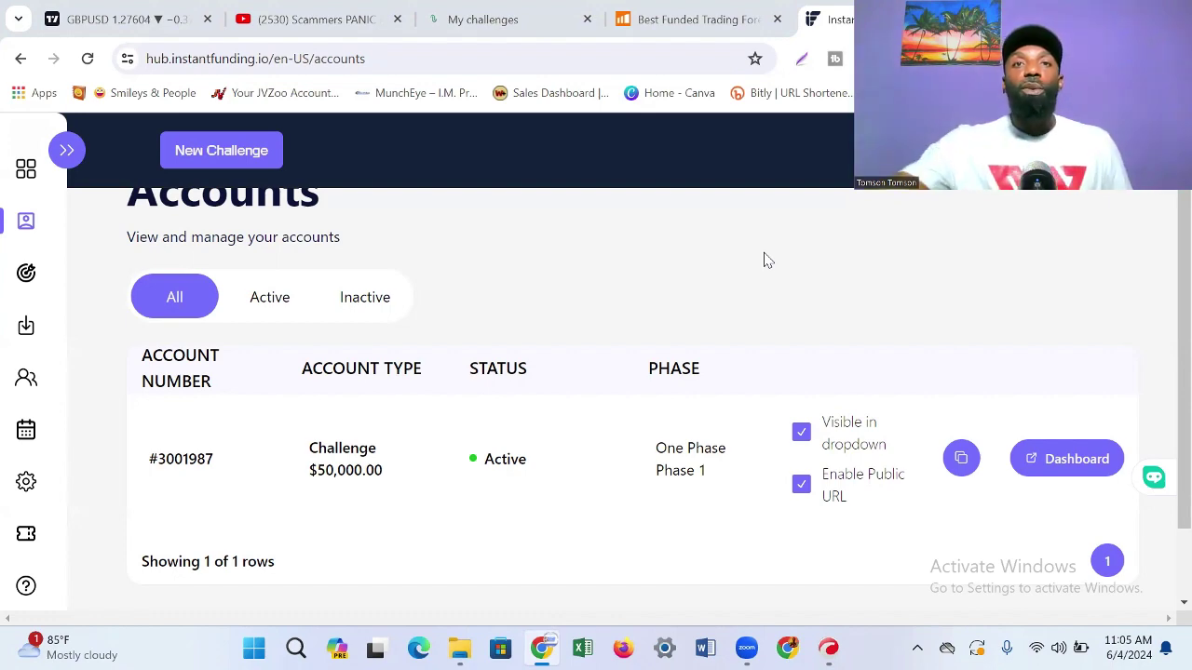
pyautogui.click(703, 22)
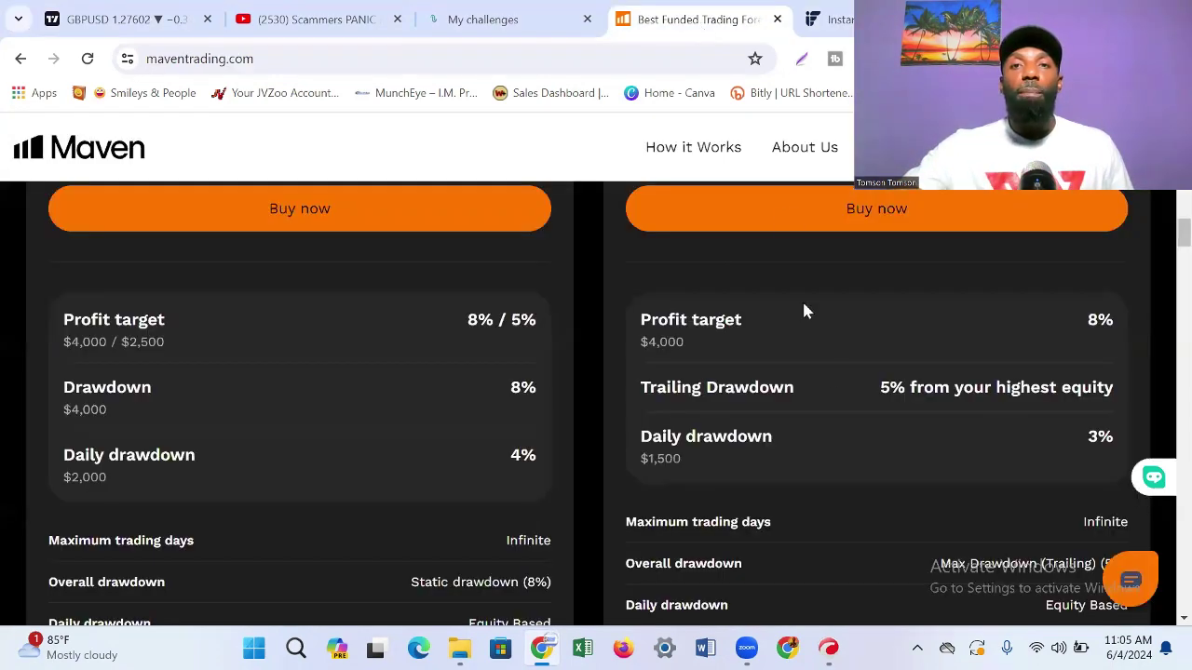
pyautogui.scroll(-2, 819, 368)
pyautogui.scroll(-3, 822, 353)
pyautogui.scroll(8, 825, 348)
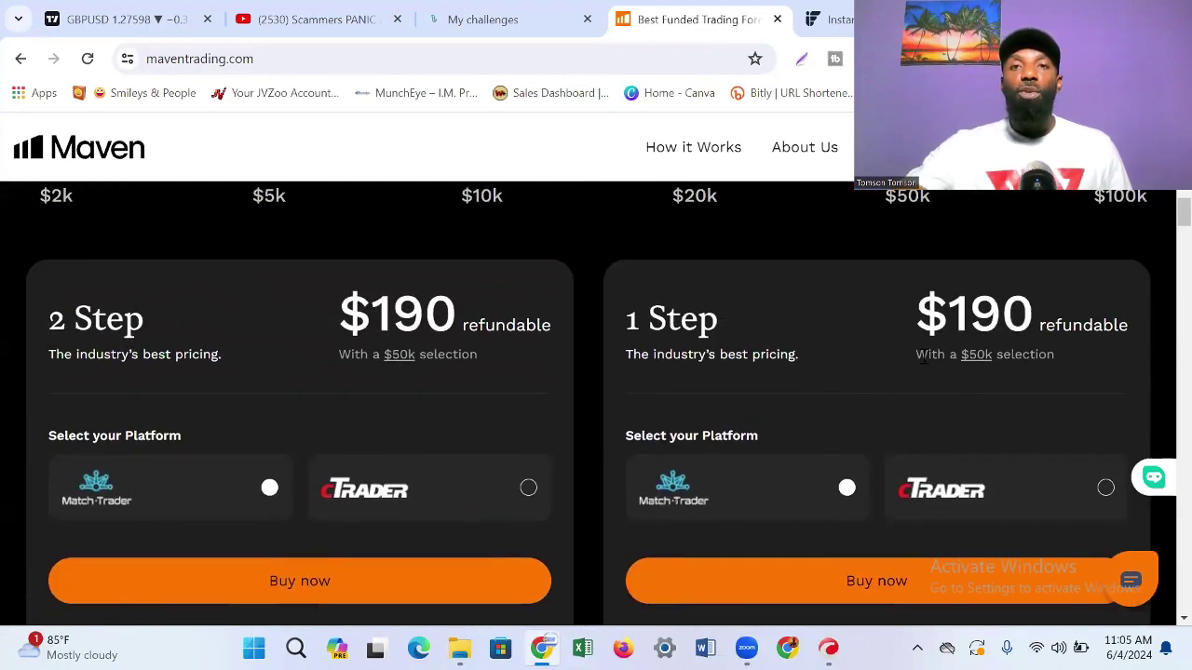
pyautogui.click(1104, 493)
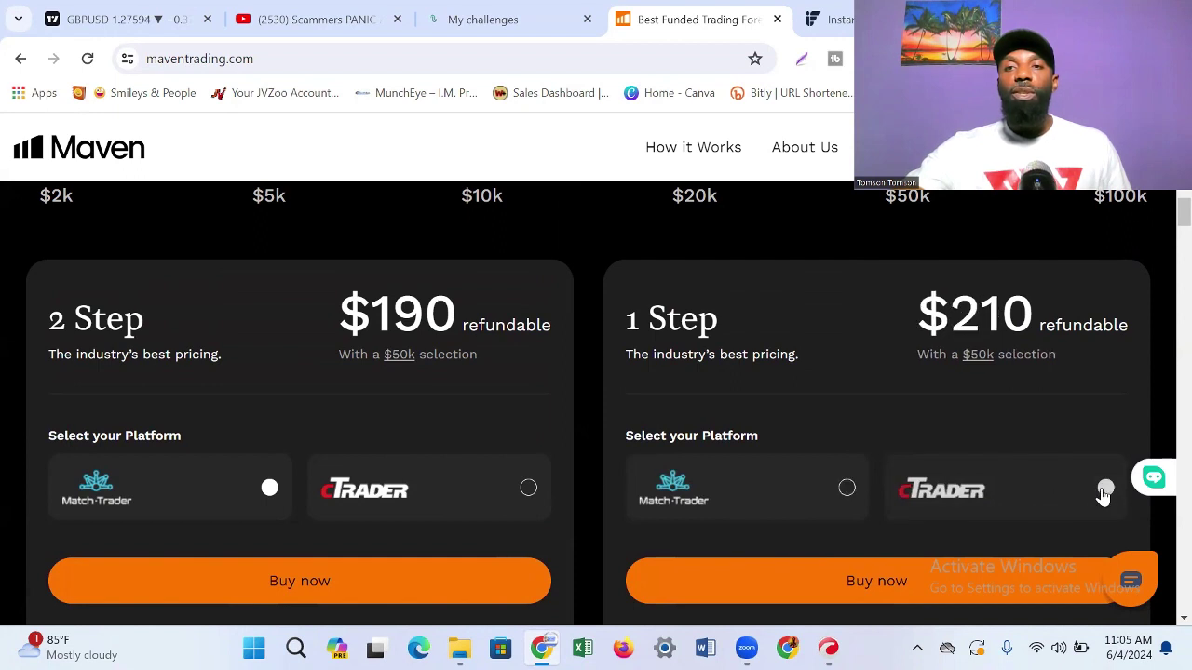
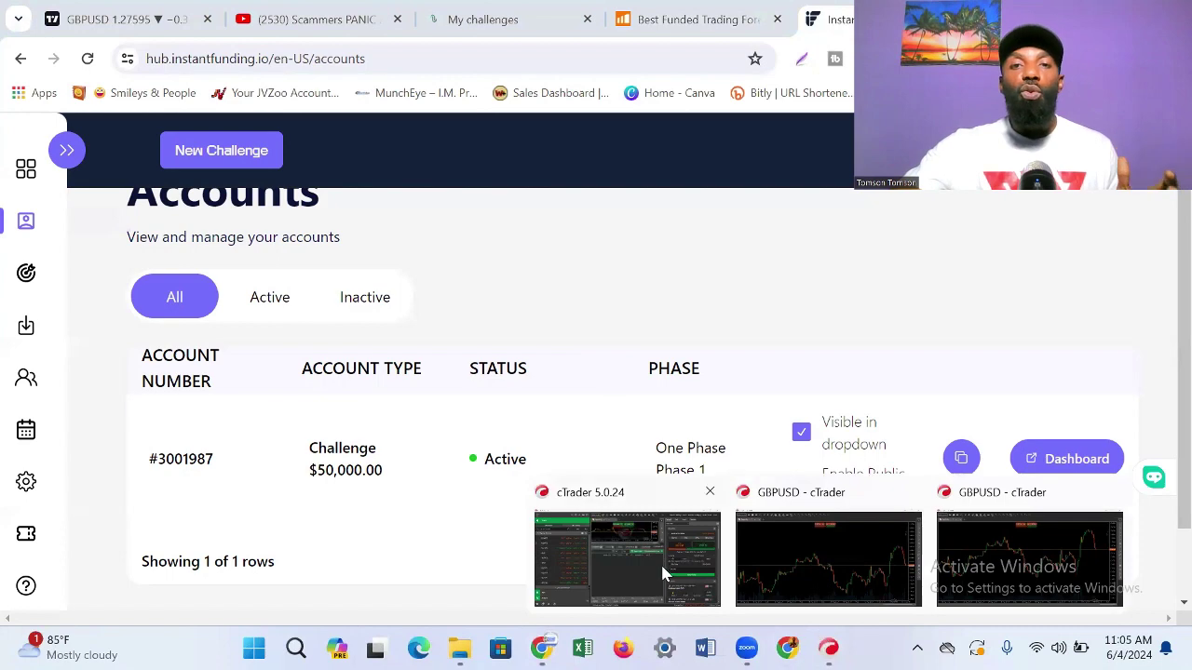
# Switch back to cTrader and bring up the detached GBPUSD chart window.
pyautogui.click(661, 563)
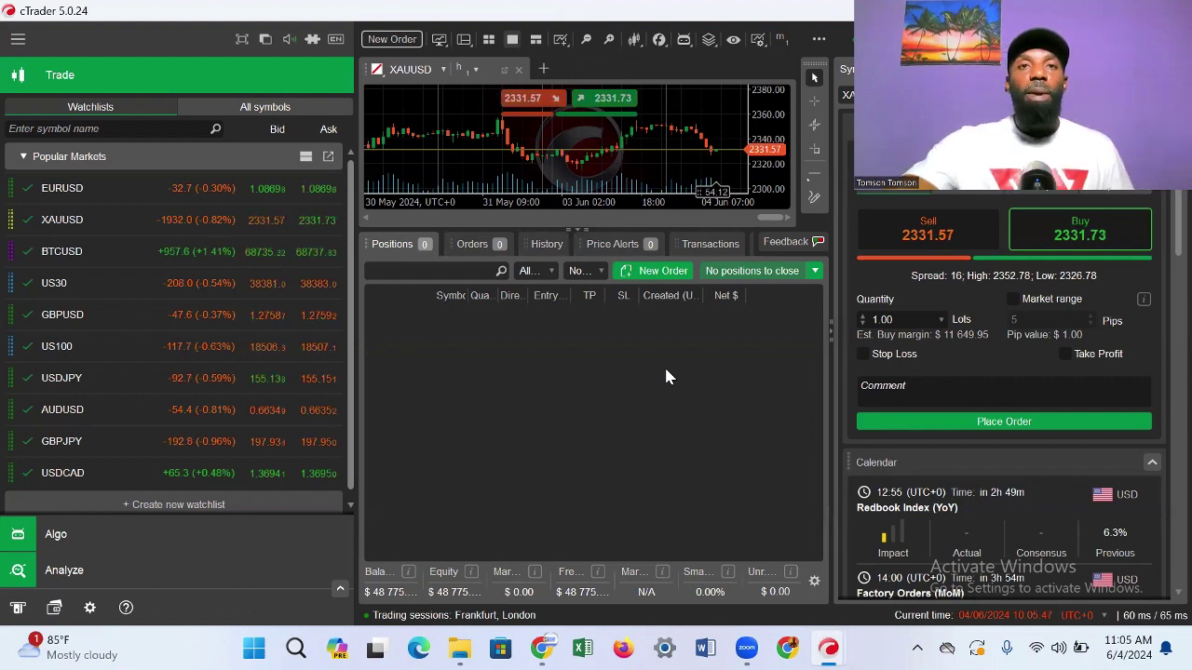
pyautogui.moveTo(746, 648)
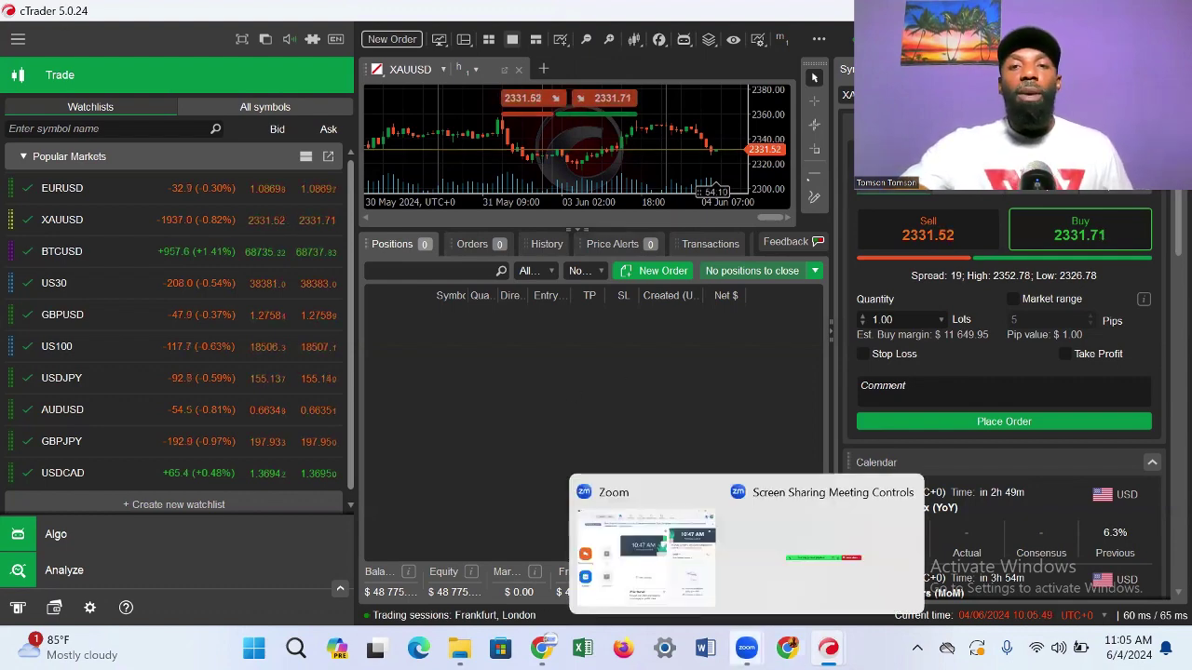
pyautogui.moveTo(829, 648)
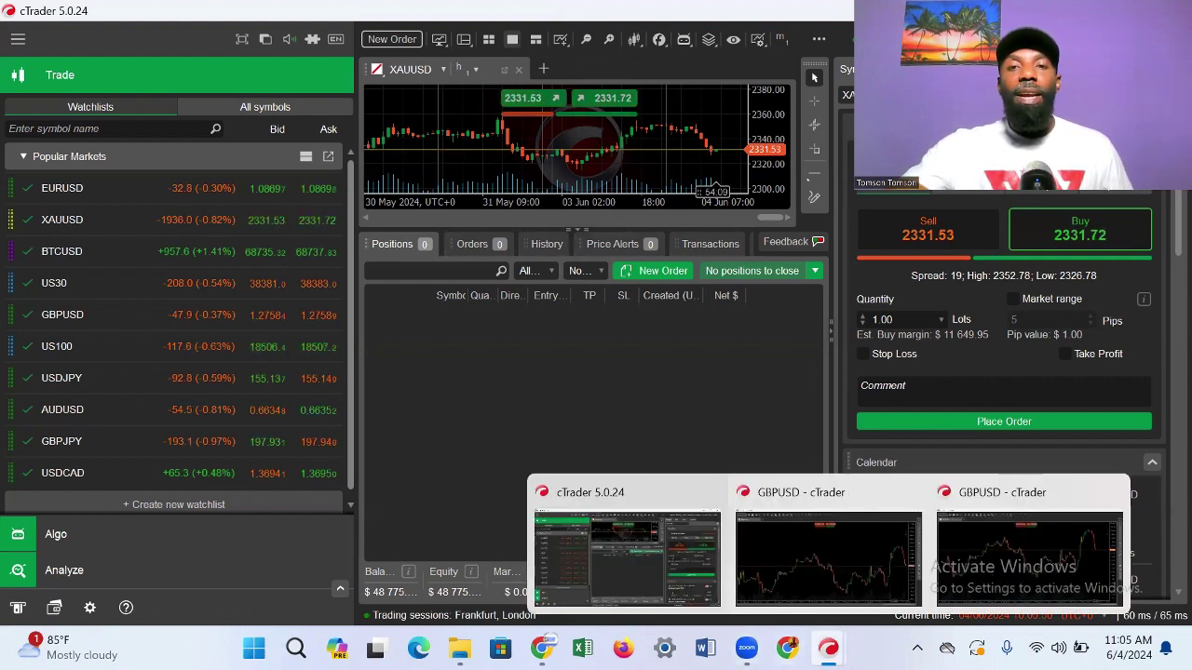
pyautogui.click(871, 577)
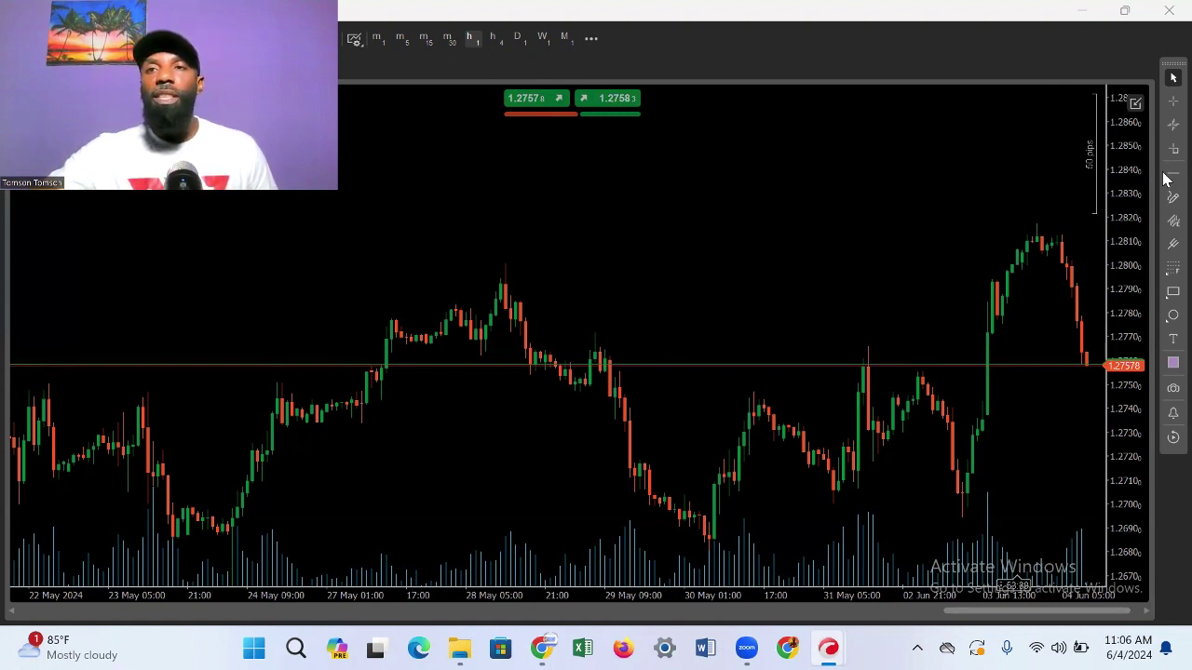
# Draw a horizontal line at about 1.28156, along the recent high on the GBPUSD chart.
pyautogui.moveTo(1164, 179)
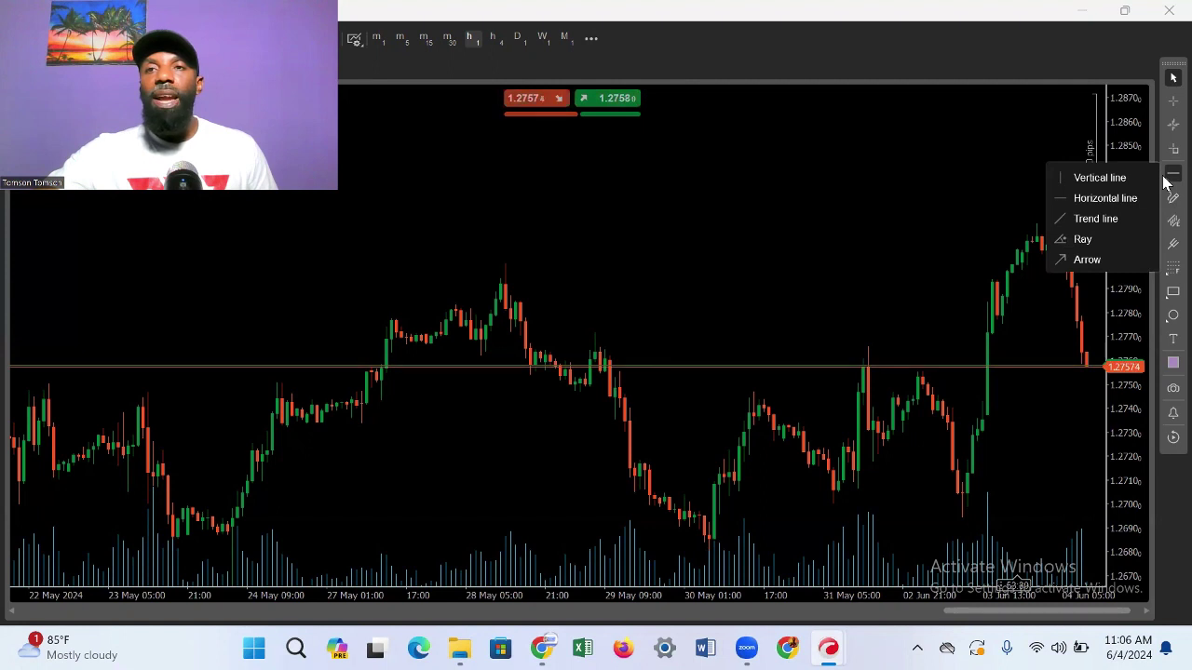
pyautogui.click(1172, 174)
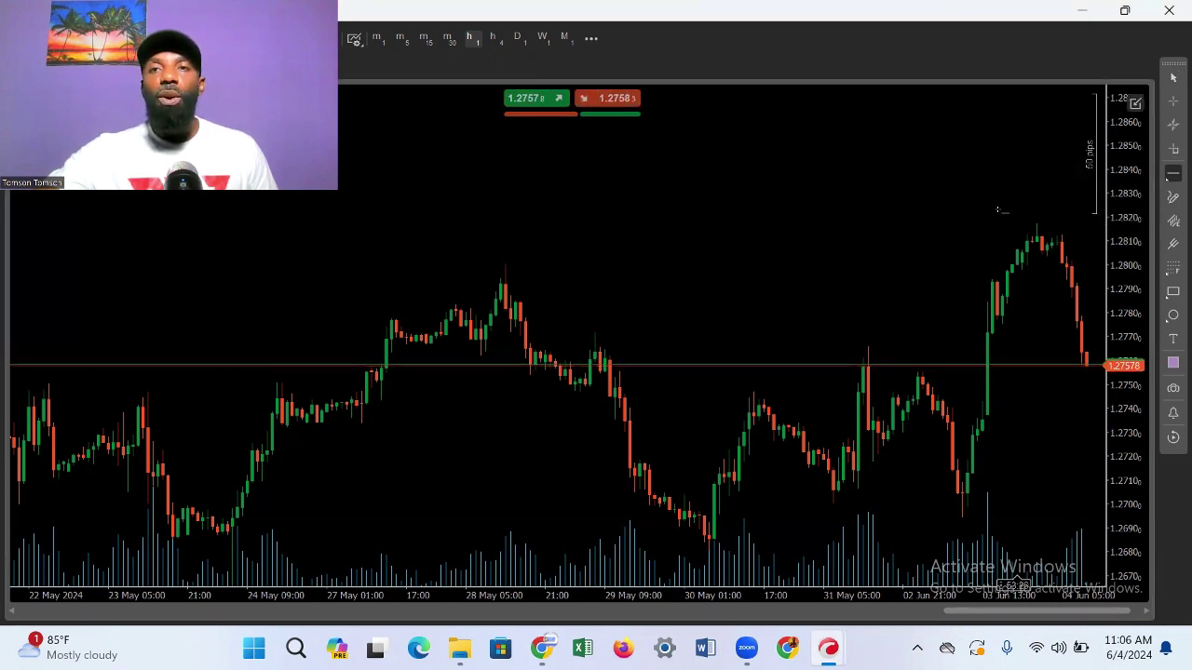
pyautogui.click(1025, 227)
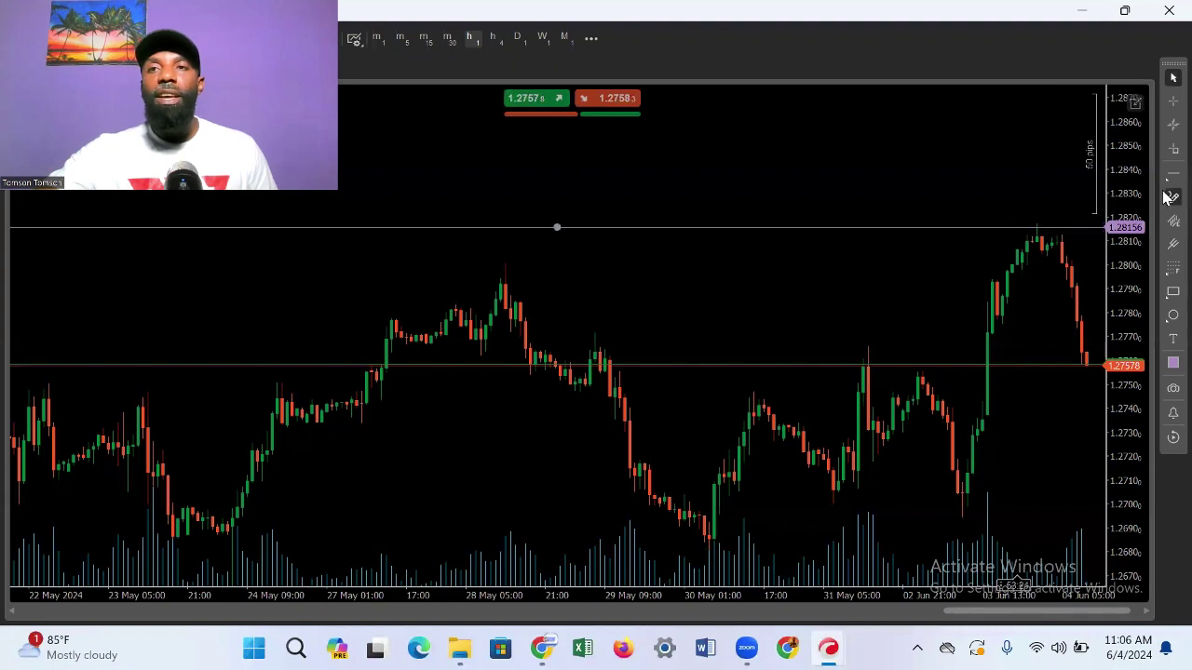
# Draw a rising trend line from just below the 30 May low to beyond the 3 June low on the GBPUSD chart.
pyautogui.moveTo(1164, 179)
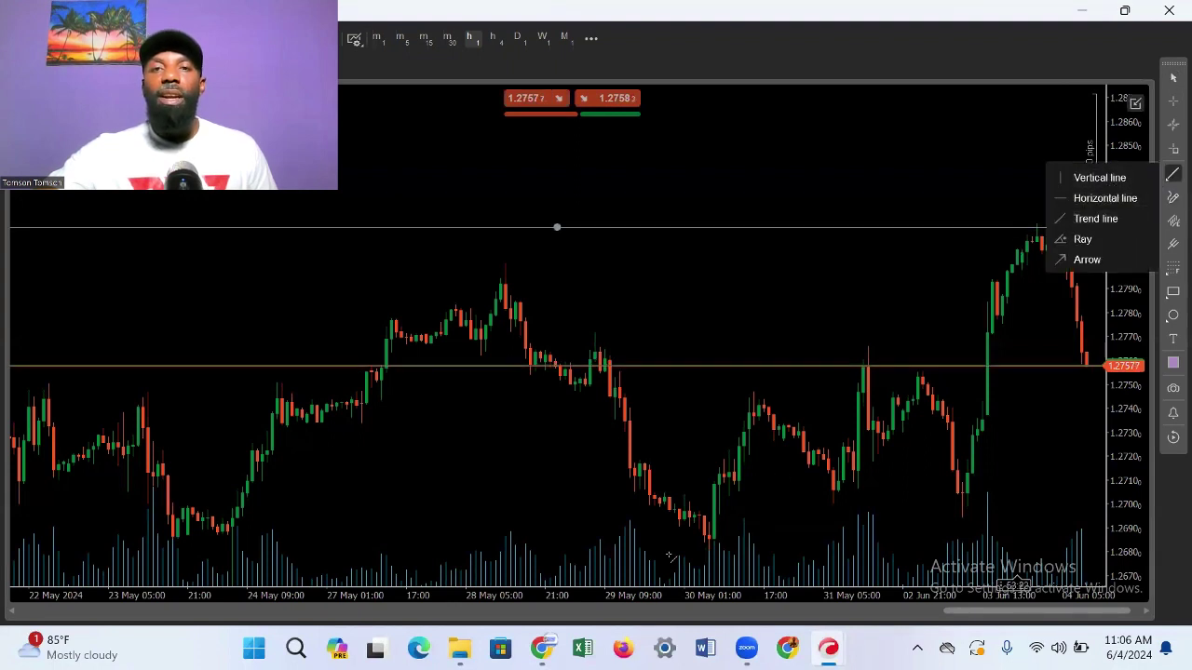
pyautogui.click(1092, 219)
pyautogui.click(701, 548)
pyautogui.click(1071, 464)
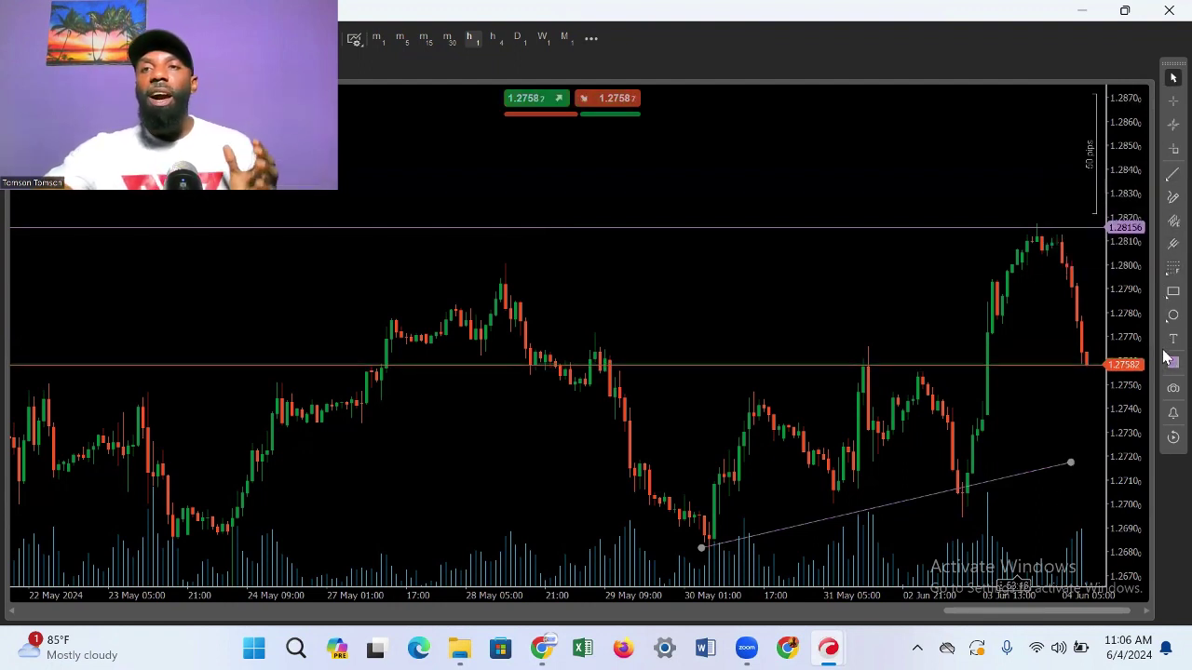
# Buy 1.00 lot of GBPUSD with the quick trade controls on the chart.
pyautogui.moveTo(1164, 324)
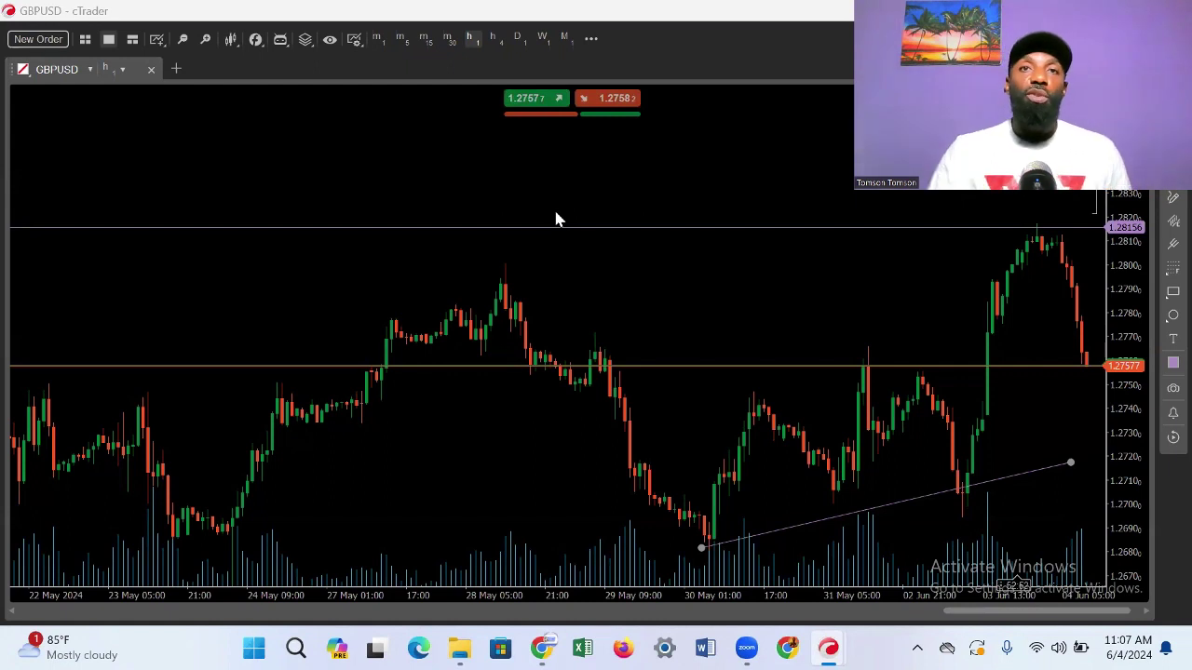
pyautogui.moveTo(546, 117)
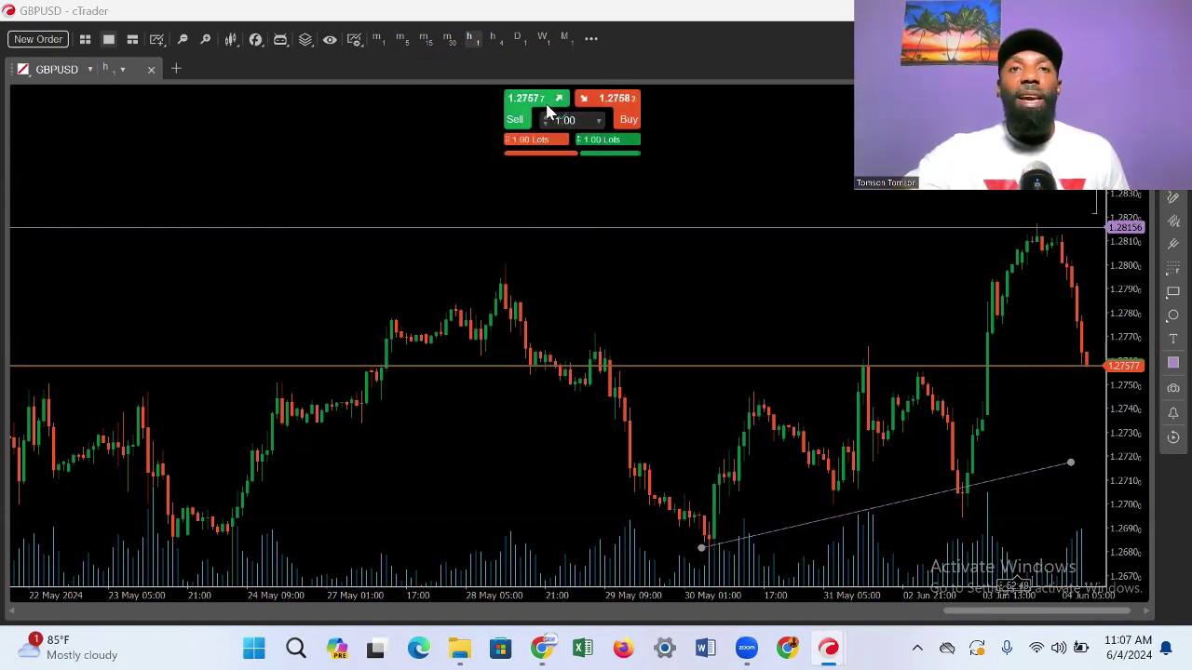
pyautogui.click(624, 120)
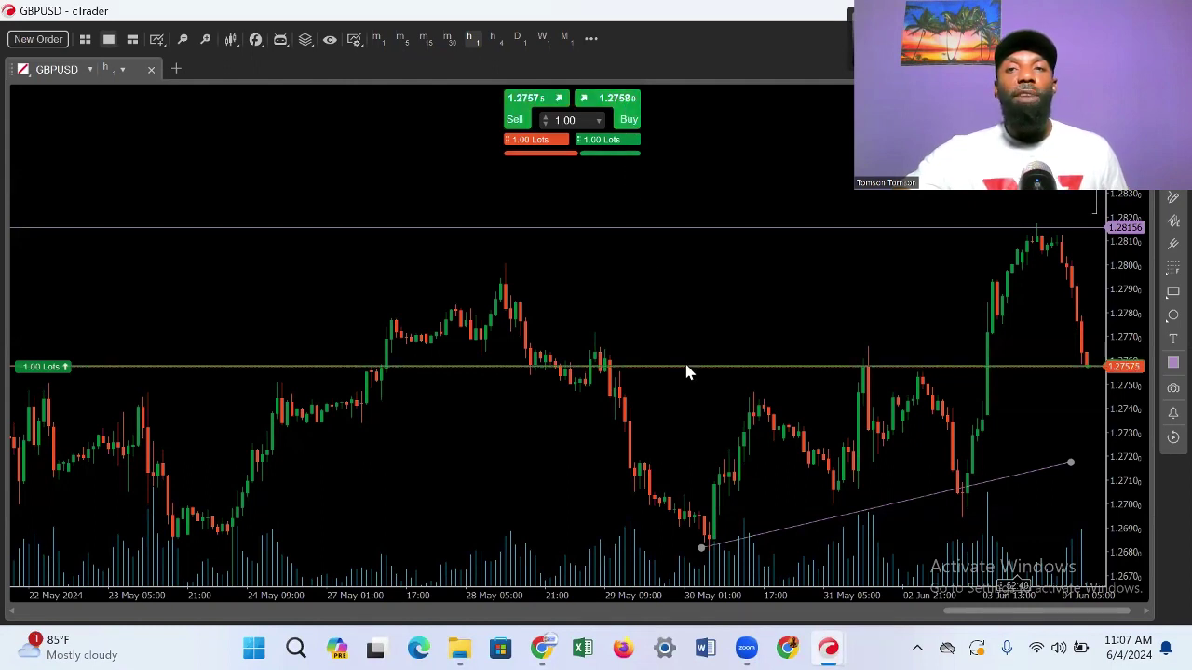
# Open the modification window of the 1.00-lot GBPUSD buy position from the chart, review its protection settings, and close it without changes.
pyautogui.moveTo(609, 107)
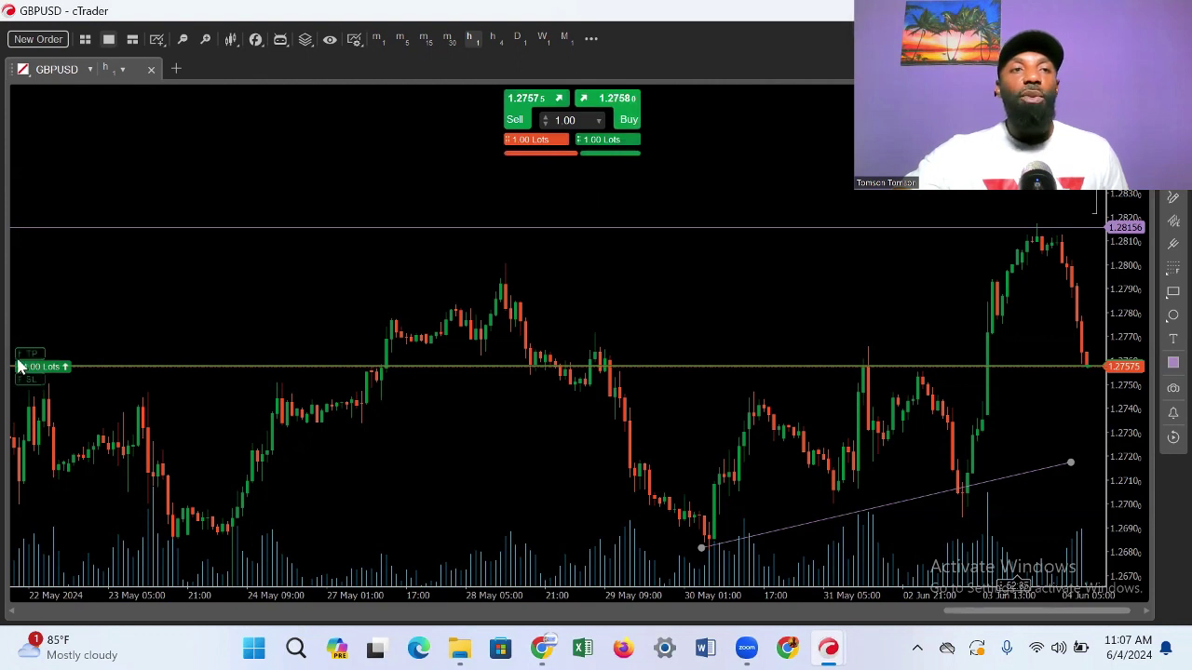
pyautogui.moveTo(19, 370)
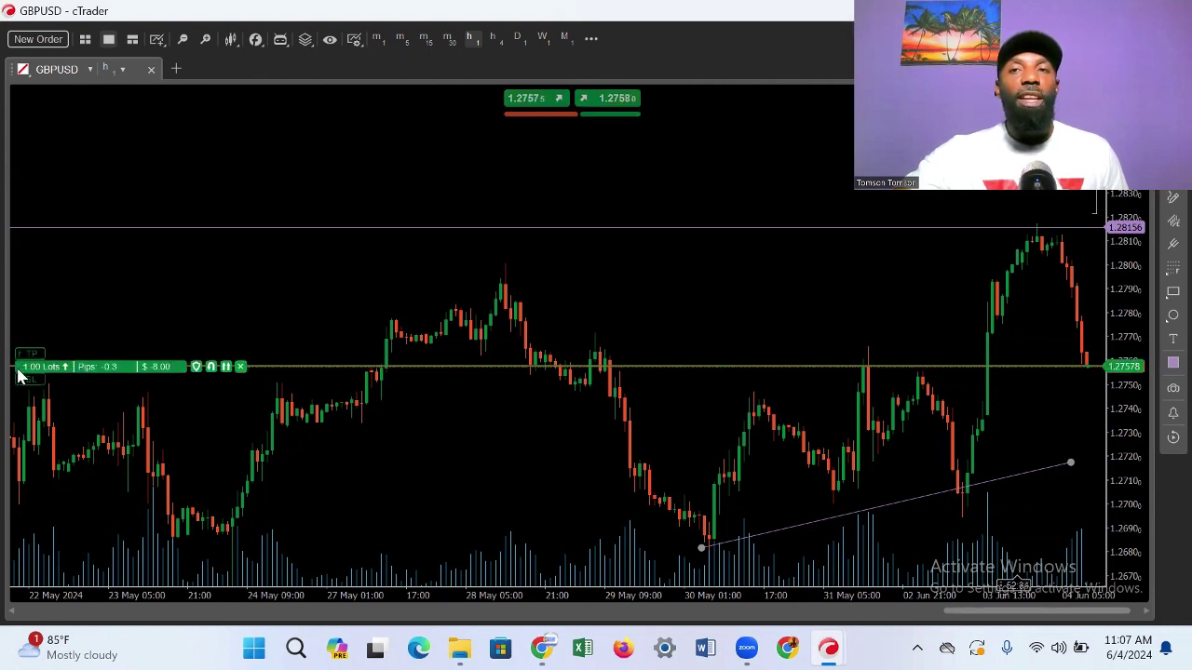
pyautogui.doubleClick(19, 371)
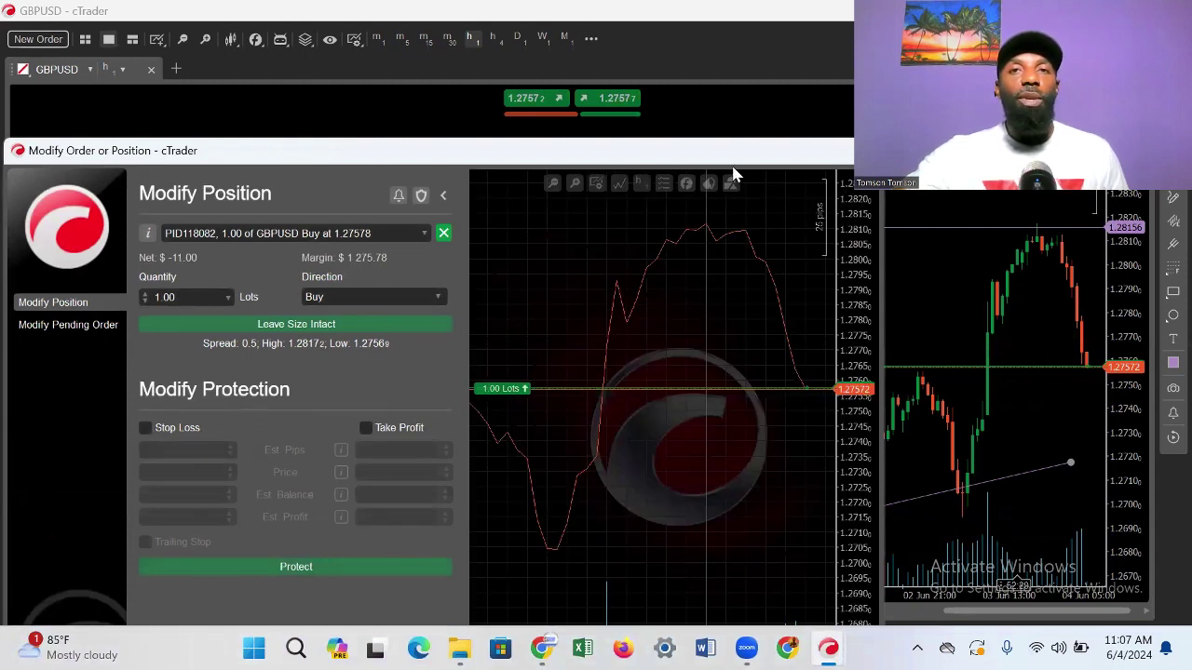
pyautogui.moveTo(731, 161); pyautogui.dragTo(677, 157)
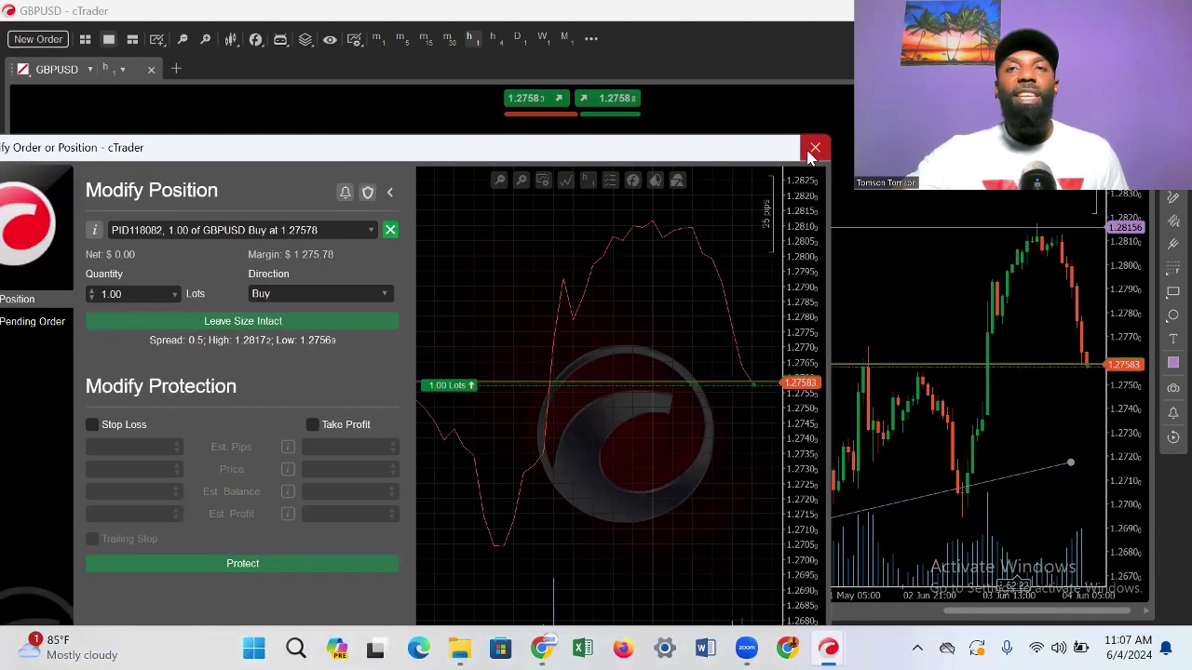
pyautogui.click(808, 160)
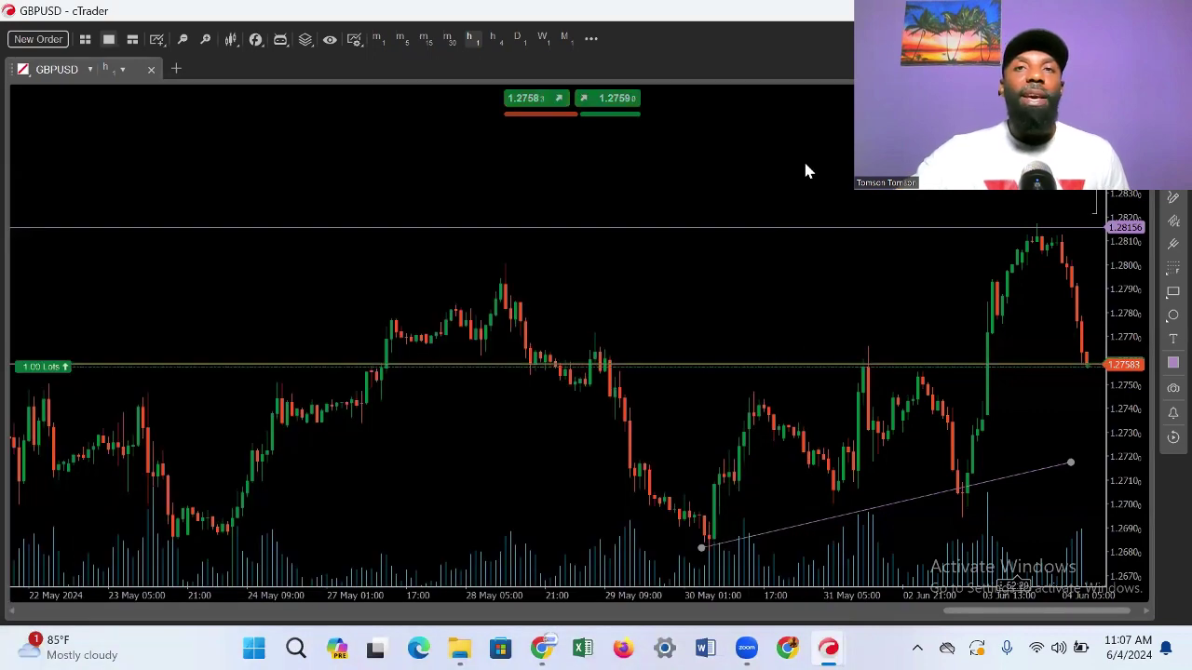
# Create a new GBPUSD market order from the chart and review the preset lot quantities, keeping 1.00 lot.
pyautogui.click(501, 184)
pyautogui.rightClick(501, 190)
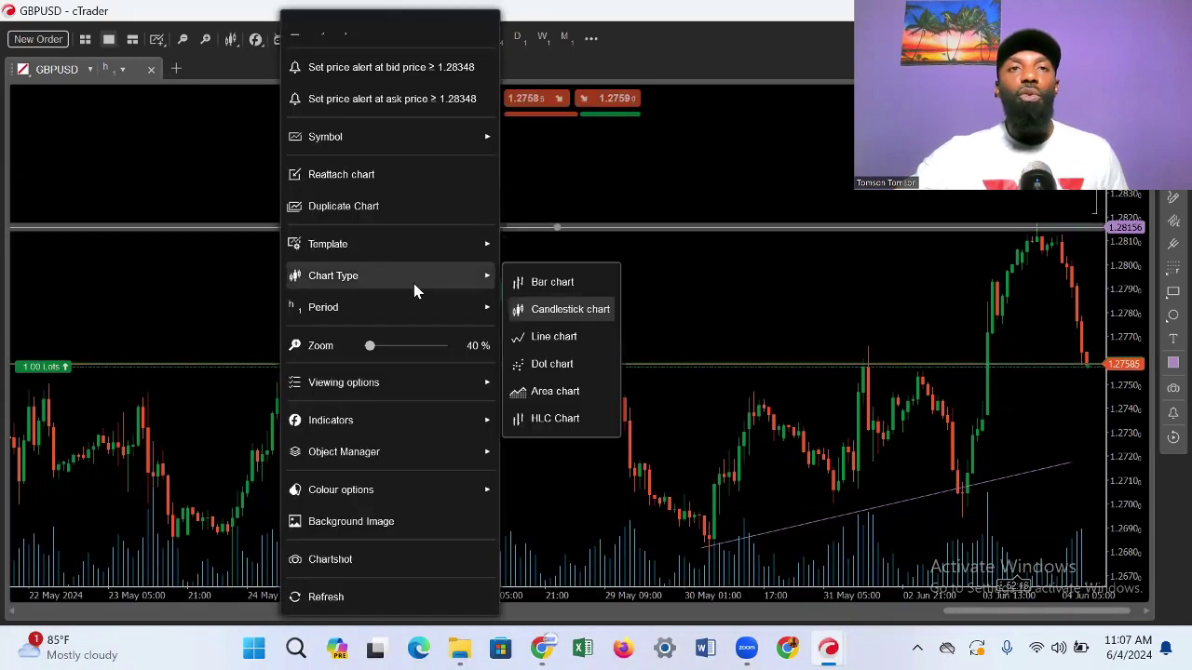
pyautogui.scroll(2, 394, 106)
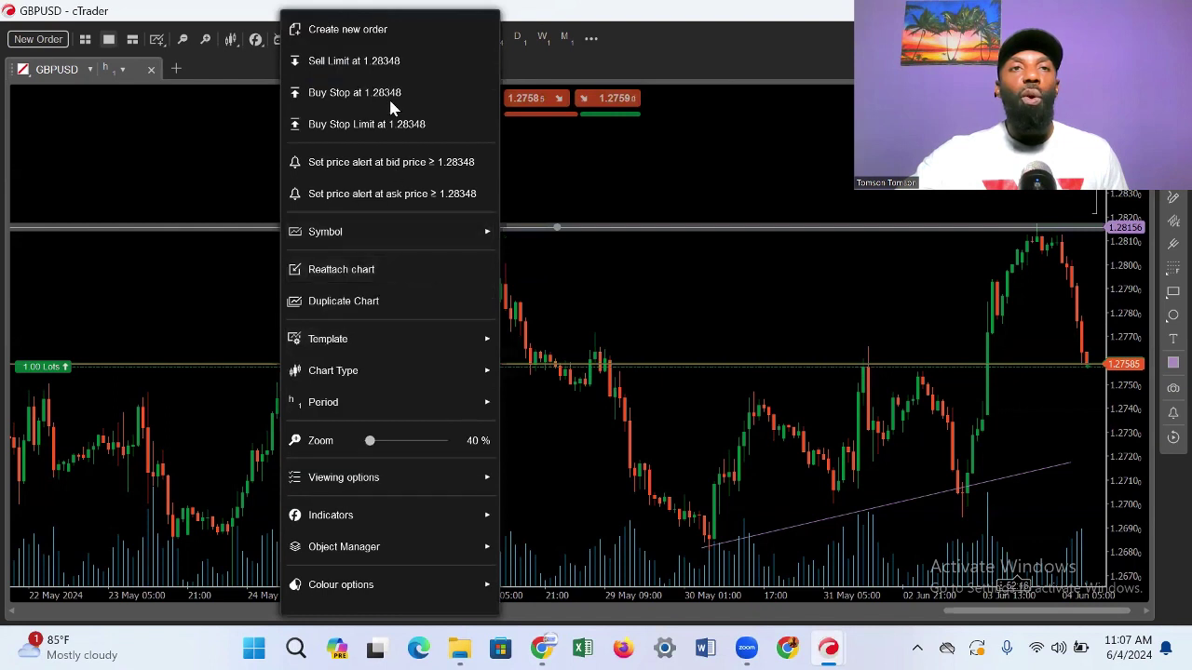
pyautogui.click(354, 39)
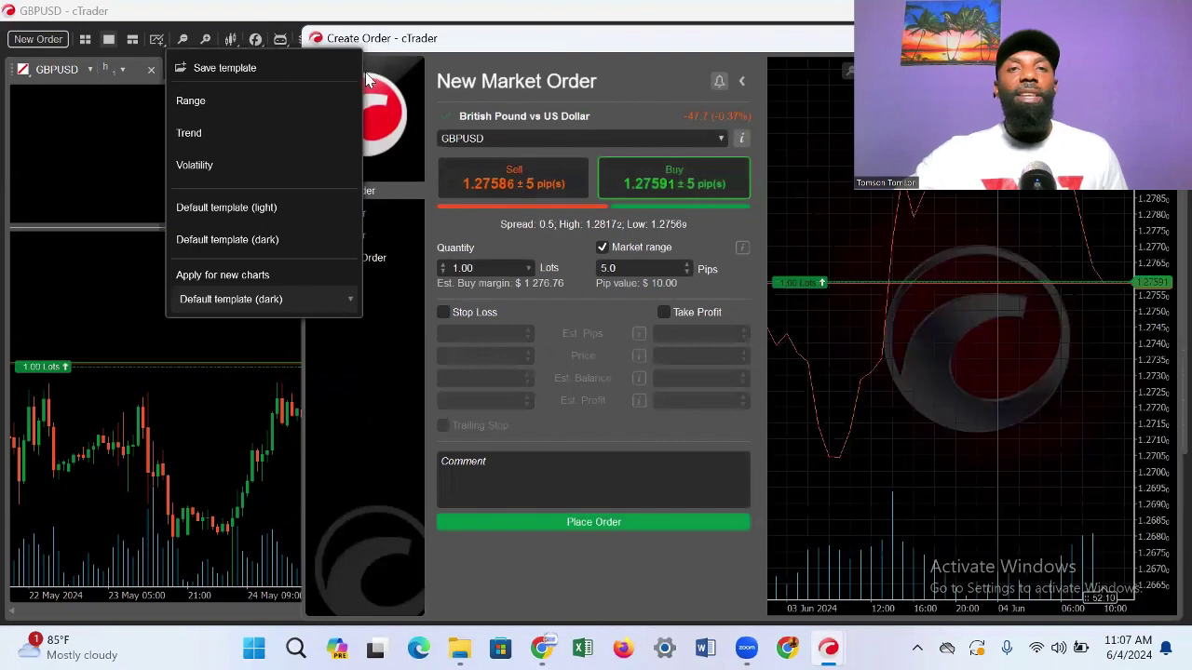
pyautogui.click(408, 177)
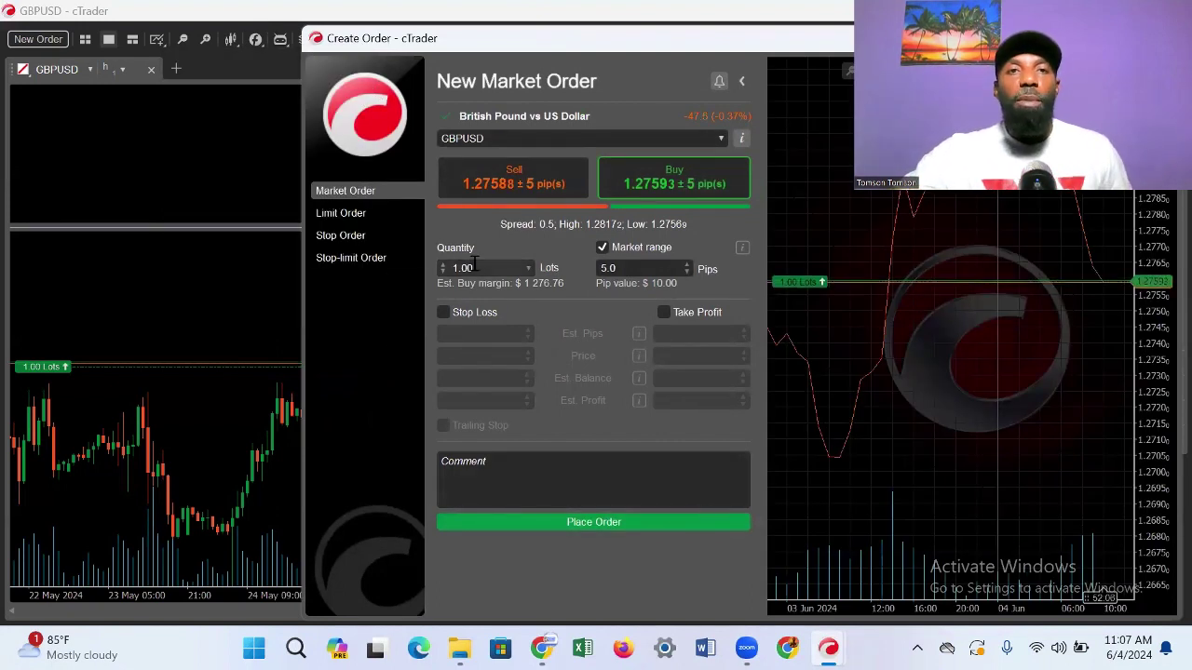
pyautogui.moveTo(506, 268)
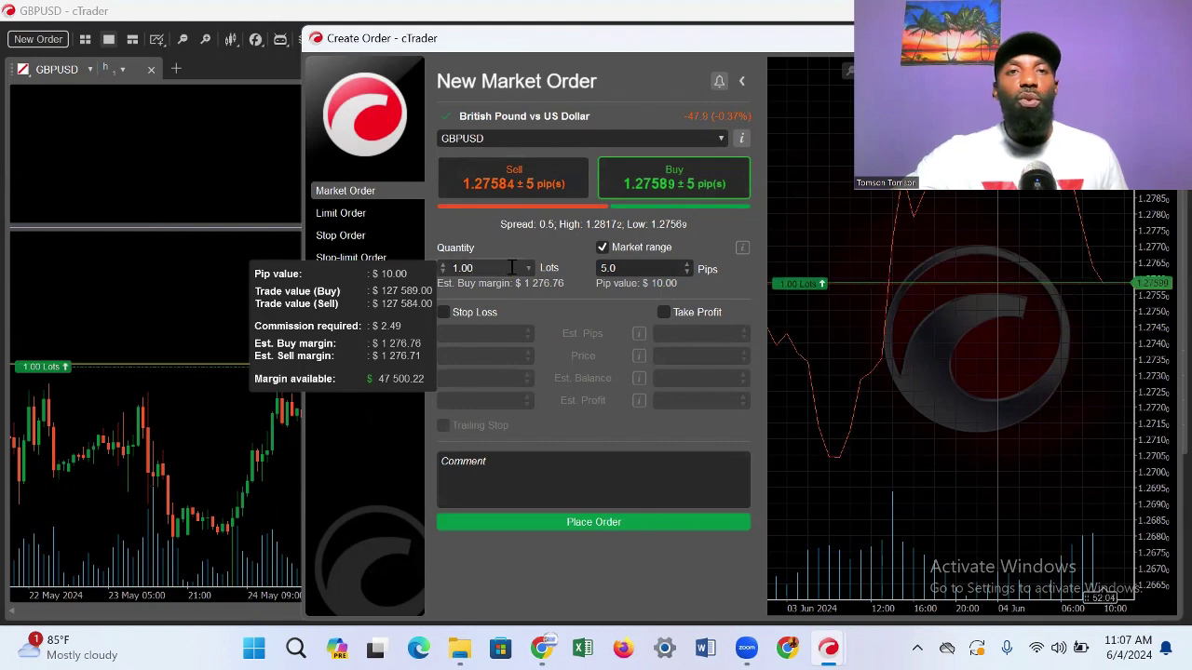
pyautogui.click(529, 269)
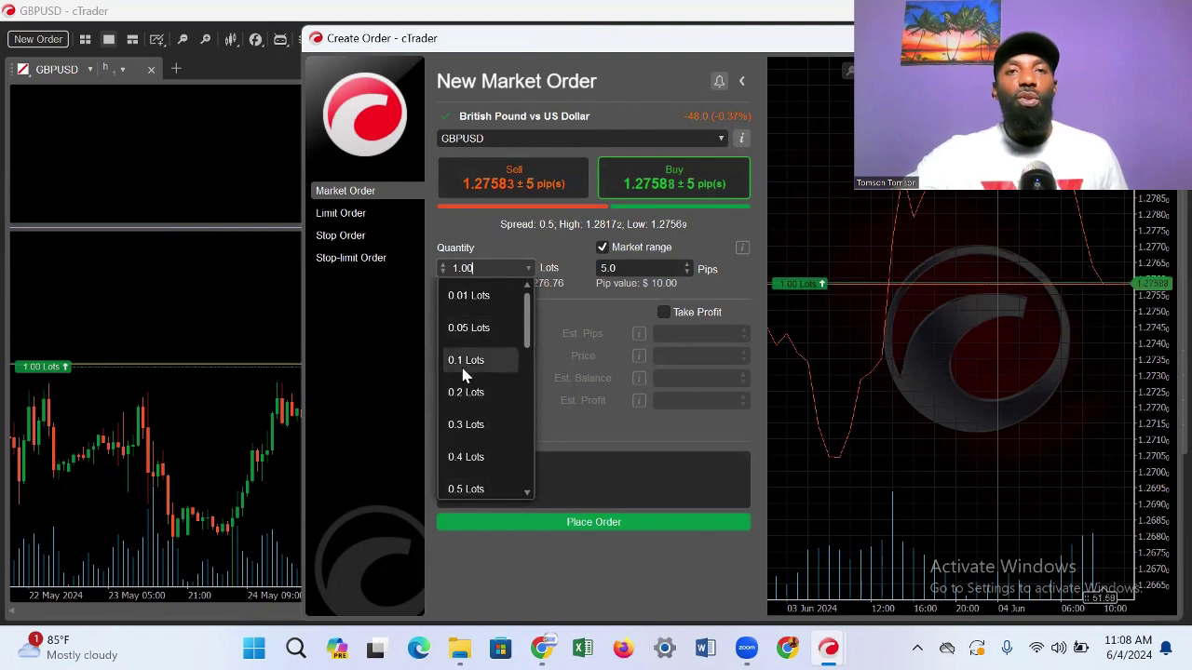
pyautogui.click(504, 256)
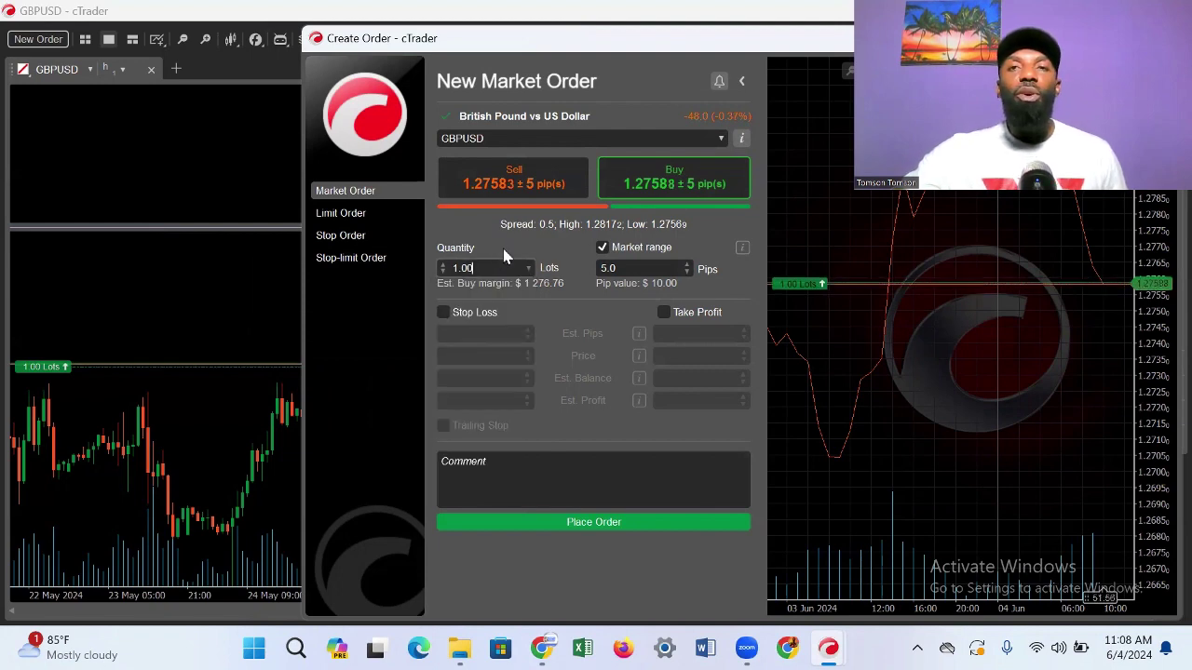
# Enable the stop loss on the GBPUSD market order and set its price to 1.266.
pyautogui.click(443, 313)
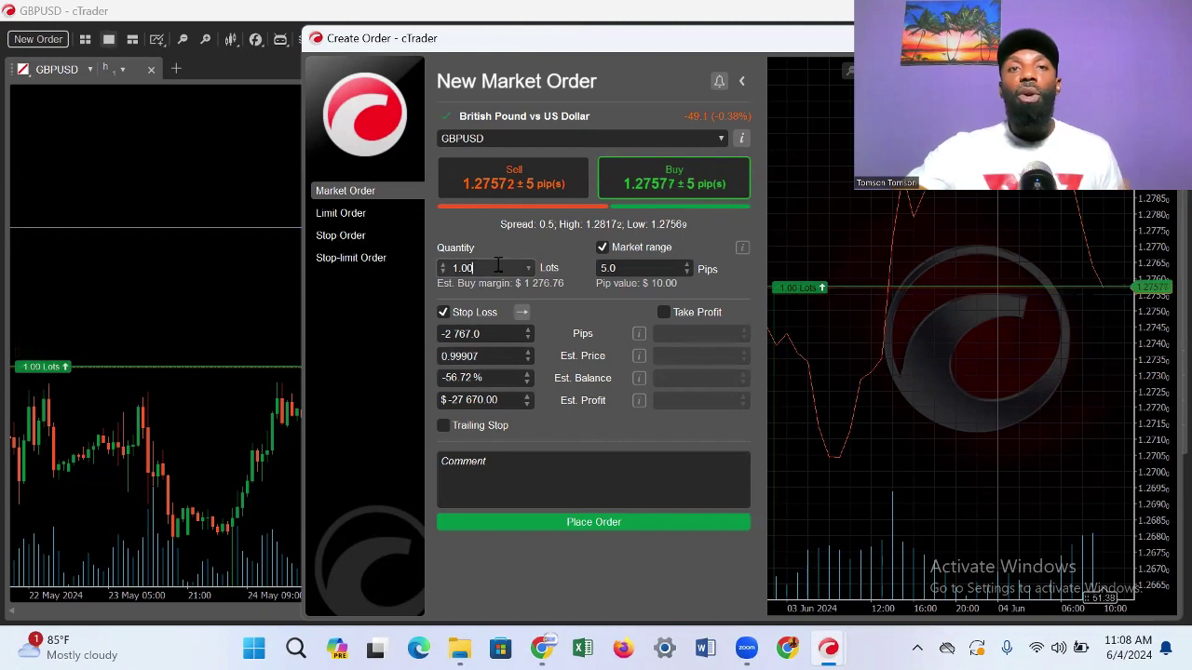
pyautogui.click(494, 359)
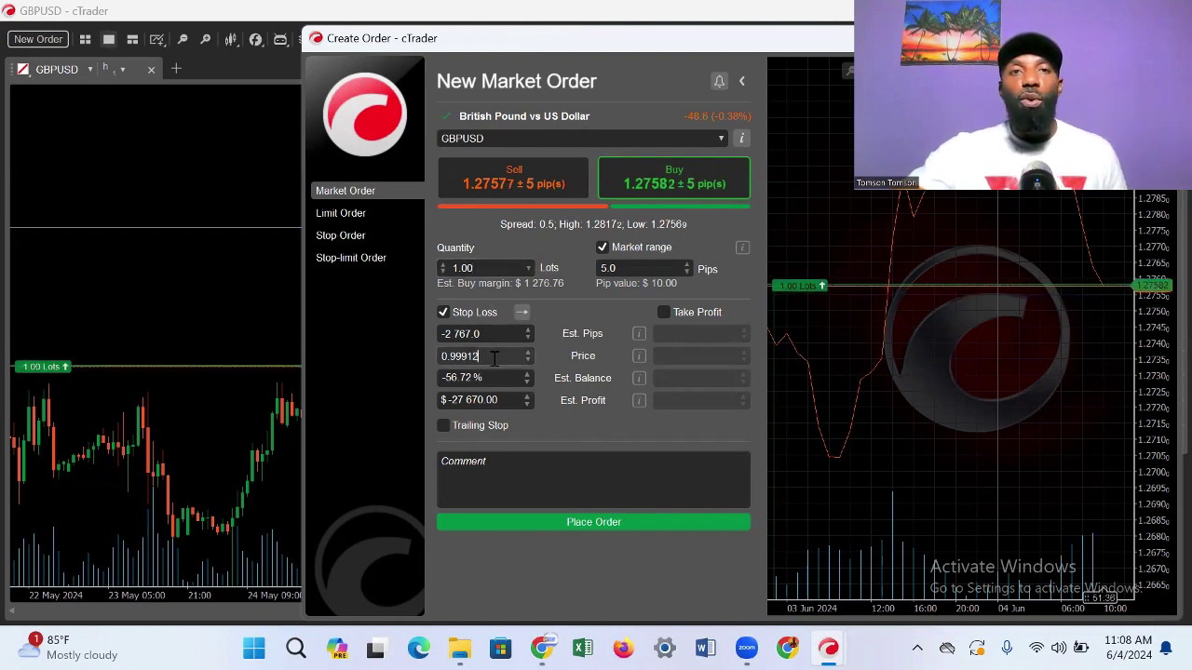
pyautogui.press('BackSpace')
pyautogui.press('BackSpace')
pyautogui.press('BackSpace')
pyautogui.press('BackSpace')
pyautogui.press('BackSpace')
pyautogui.press('BackSpace')
pyautogui.press('BackSpace')
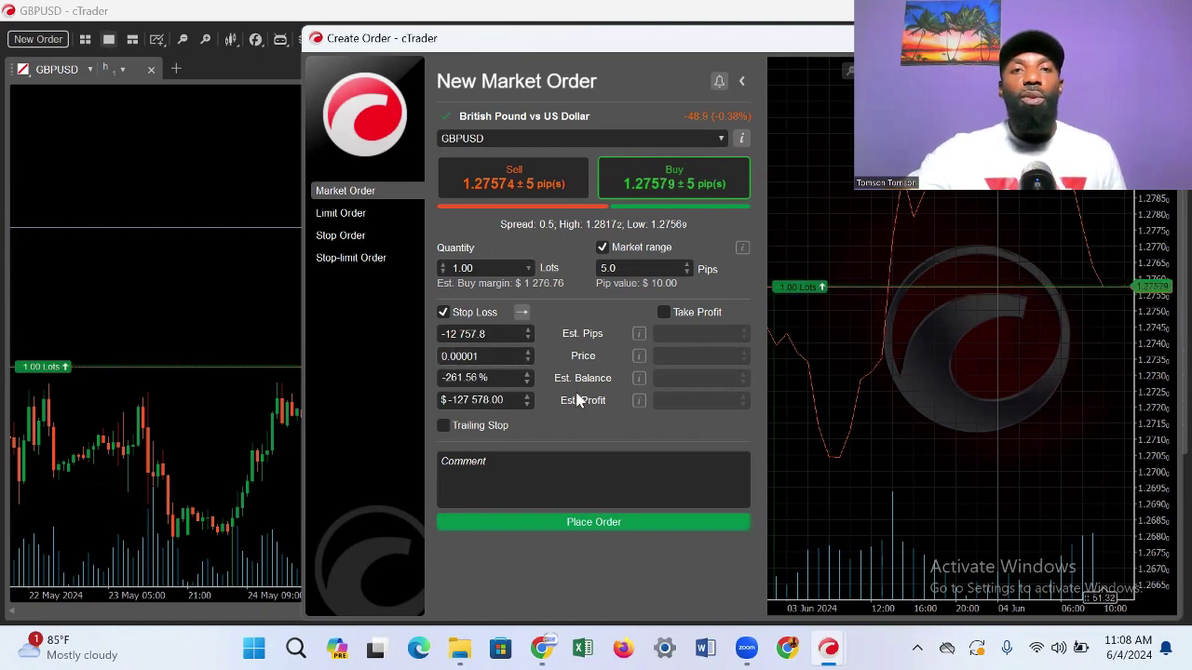
# Clear the stop loss balance percentage and enter 300 as the stop loss profit amount.
pyautogui.click(499, 379)
pyautogui.press('BackSpace')
pyautogui.press('BackSpace')
pyautogui.press('BackSpace')
pyautogui.press('BackSpace')
pyautogui.press('BackSpace')
pyautogui.press('BackSpace')
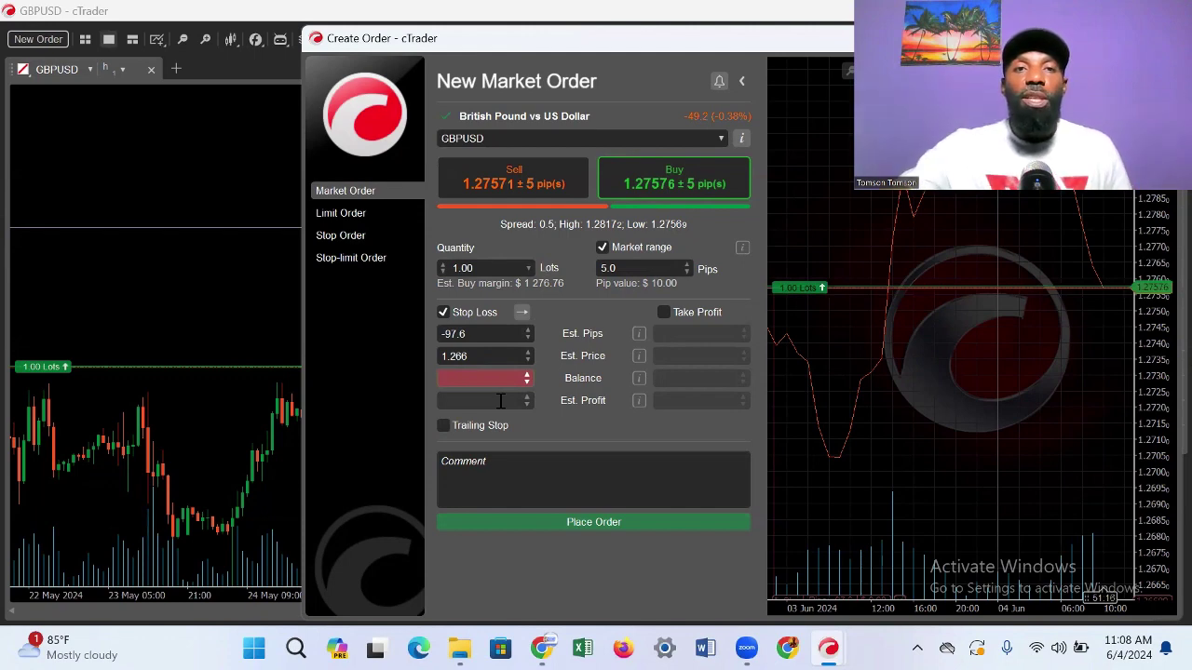
pyautogui.click(500, 400)
pyautogui.write('300')
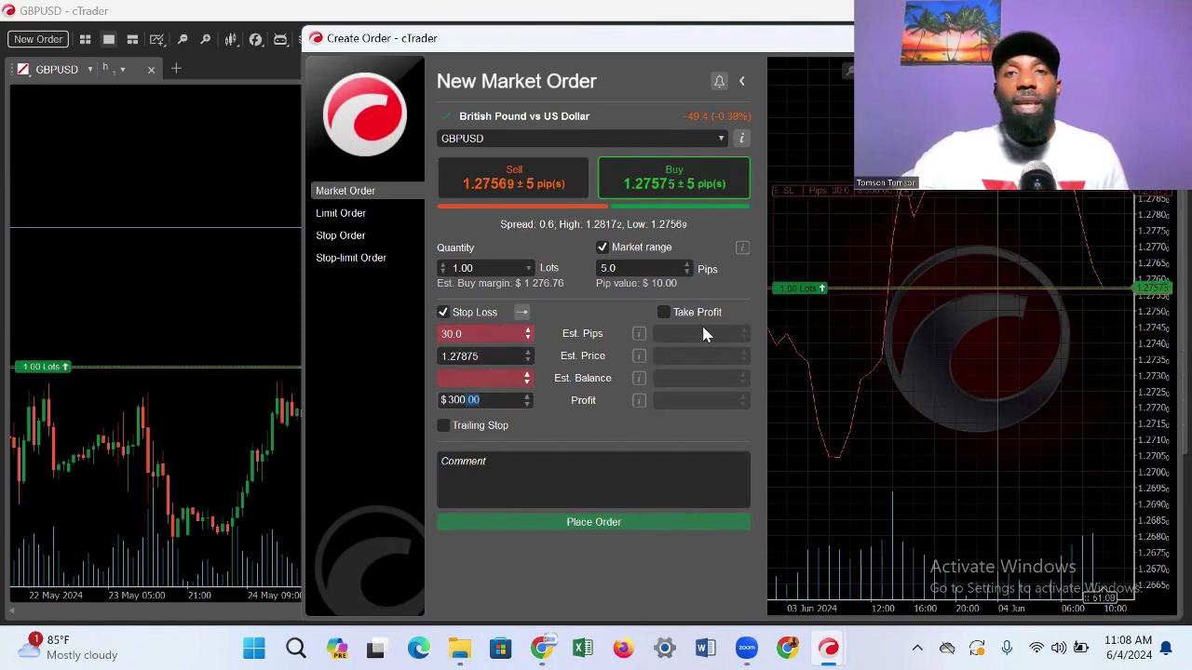
# Enable the take profit, try to place the GBPUSD market order, and close the order window.
pyautogui.click(663, 312)
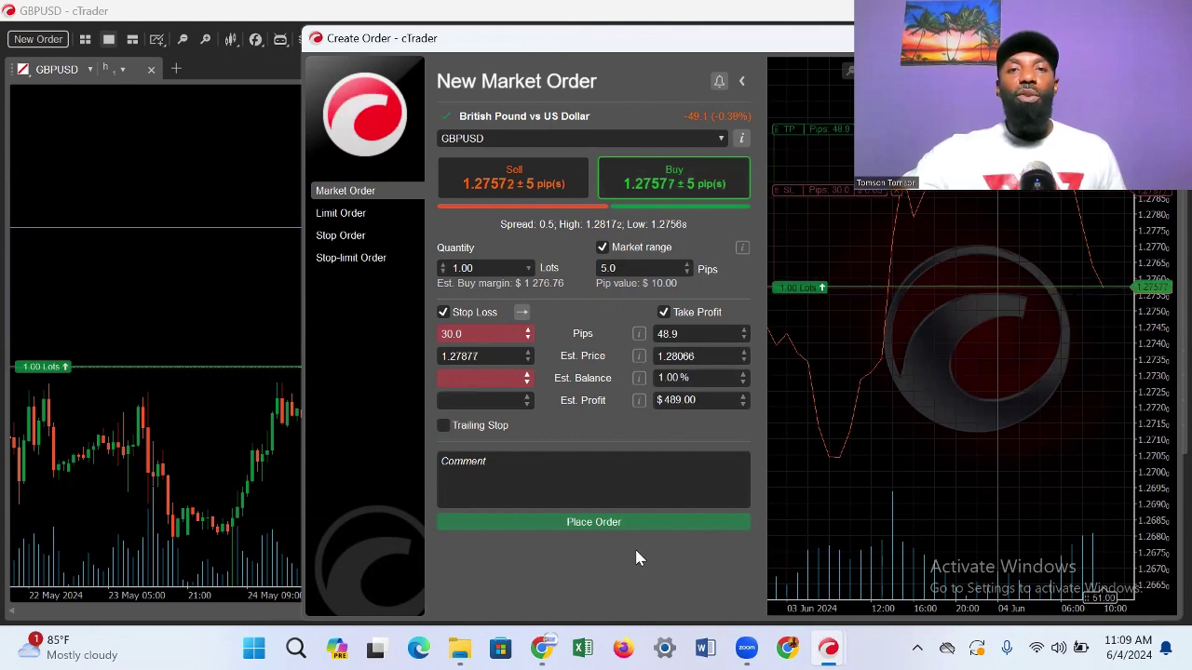
pyautogui.click(601, 526)
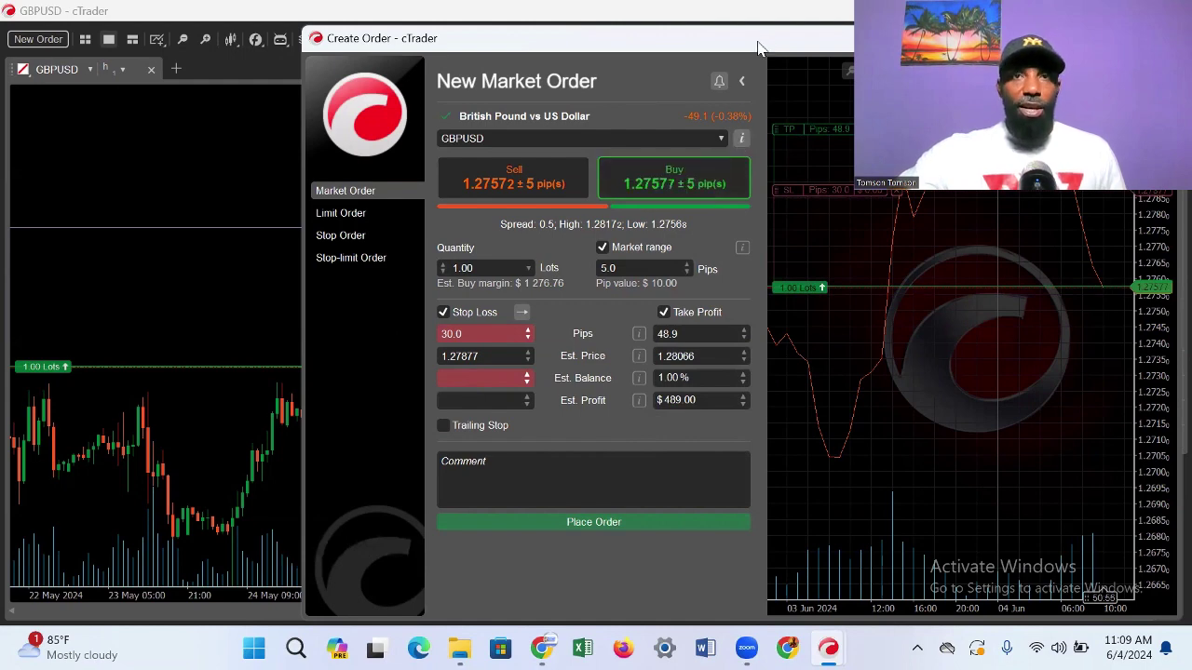
pyautogui.moveTo(759, 49); pyautogui.dragTo(574, 80)
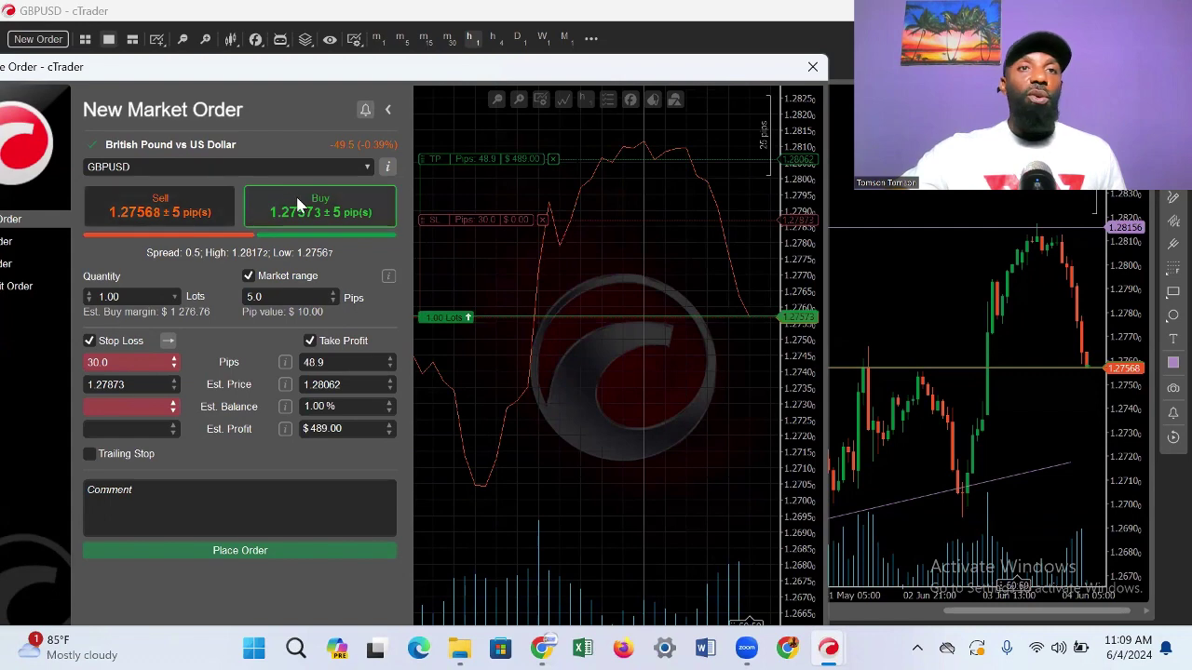
pyautogui.click(813, 67)
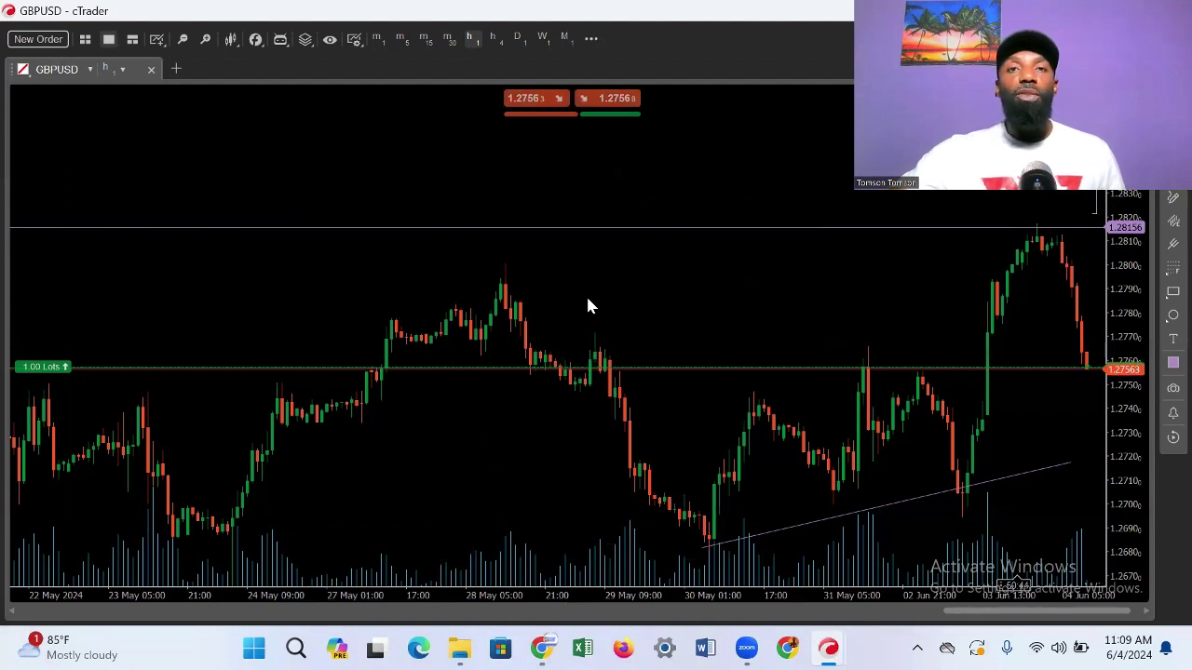
# Close the open 1.00-lot GBPUSD buy position from its line on the chart.
pyautogui.moveTo(247, 373)
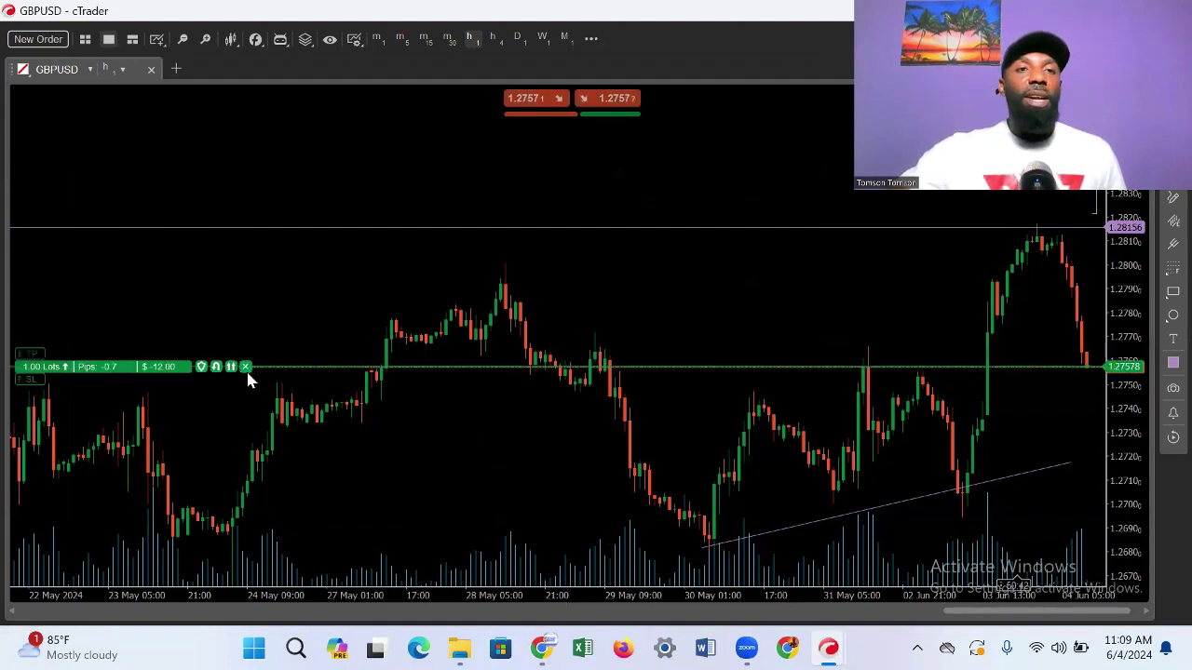
pyautogui.moveTo(78, 372)
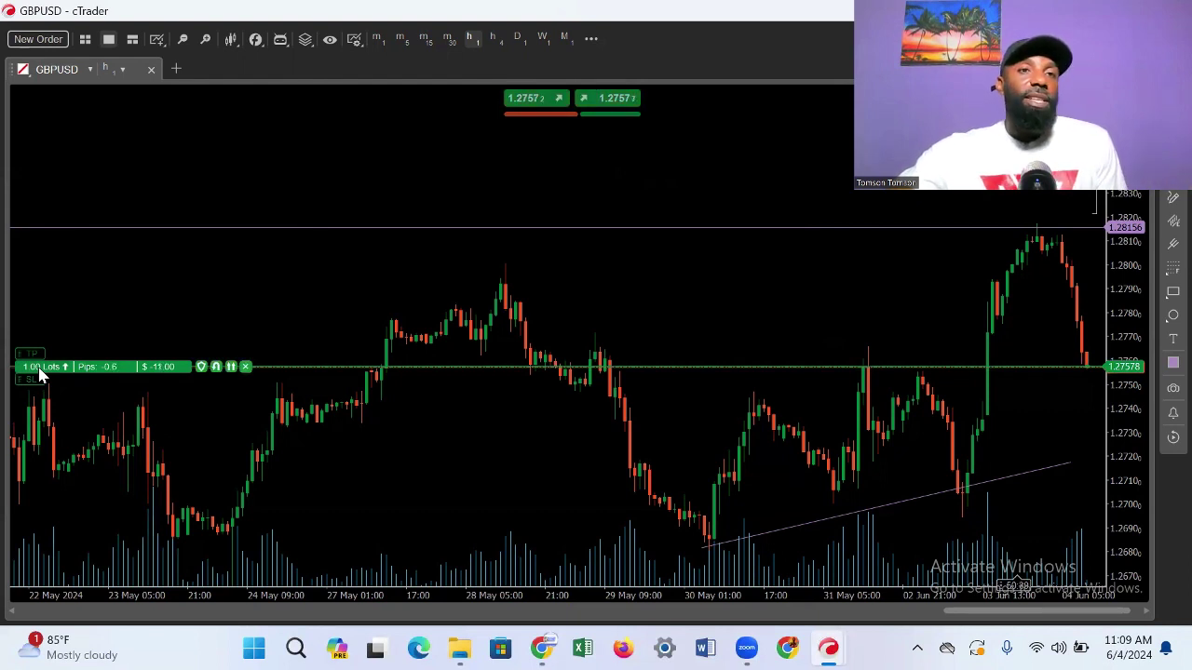
pyautogui.click(247, 368)
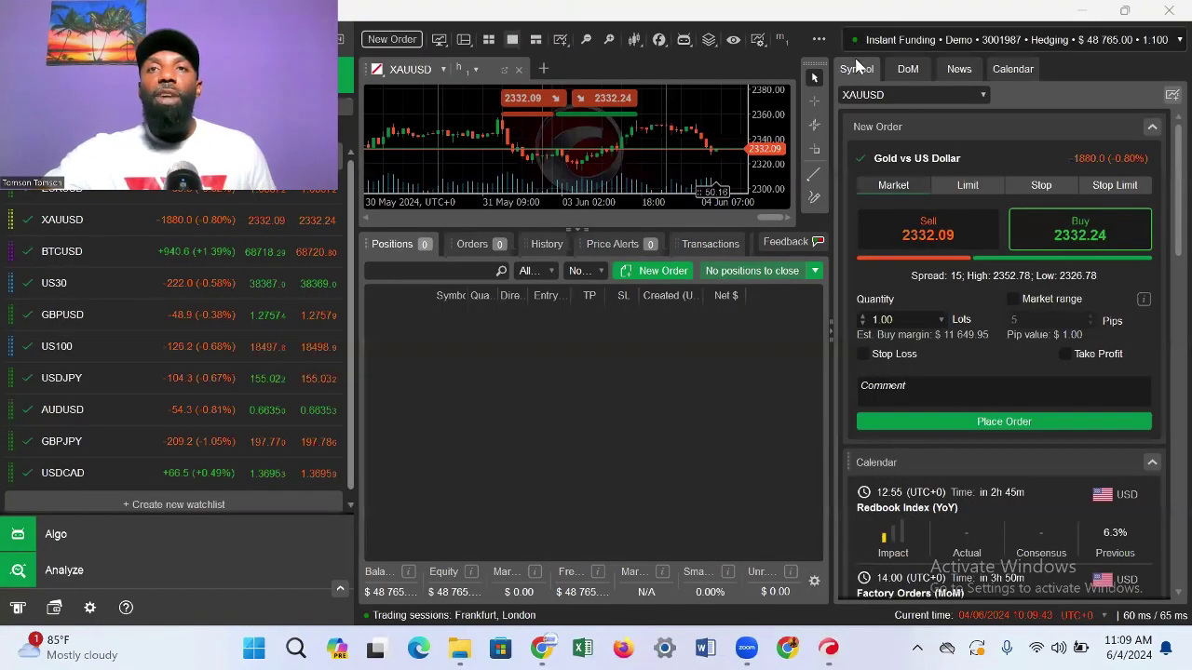
# Look through the general news and today's XAUUSD economic calendar, and return to the XAUUSD order form.
pyautogui.click(958, 71)
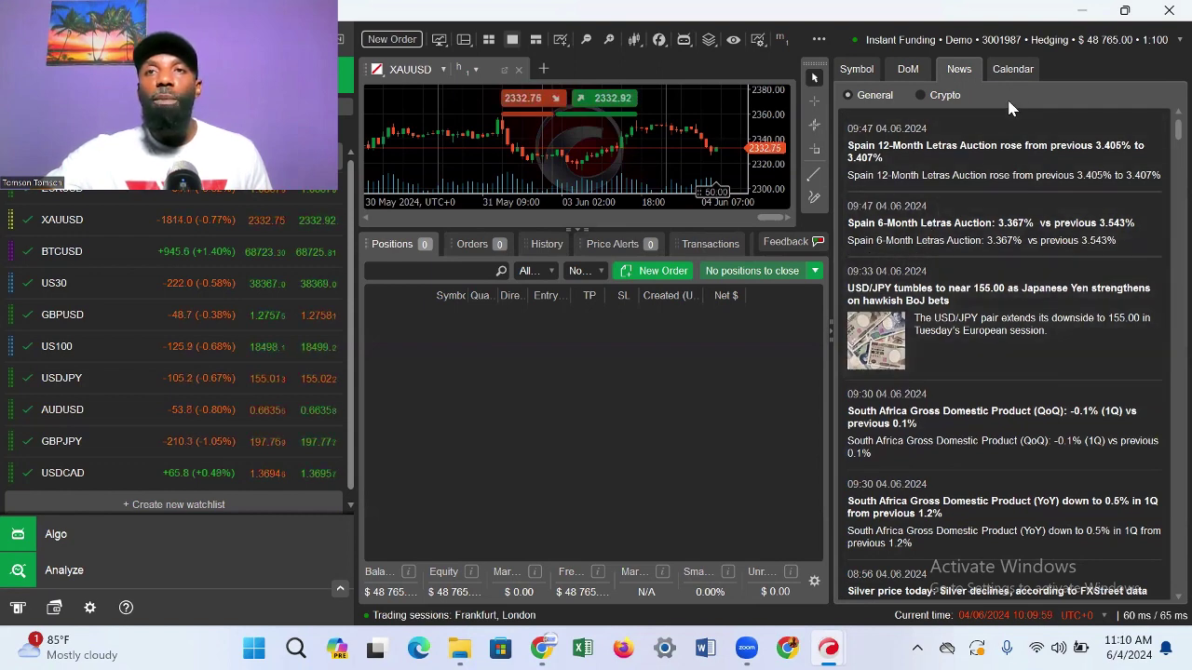
pyautogui.click(1011, 70)
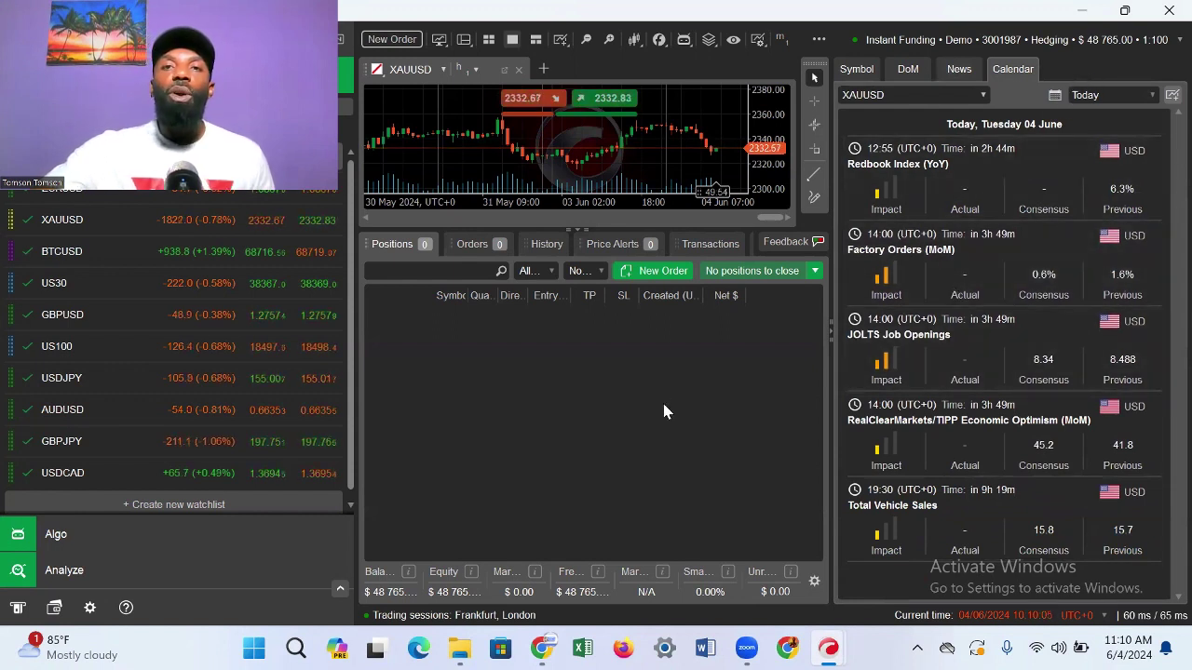
pyautogui.click(857, 72)
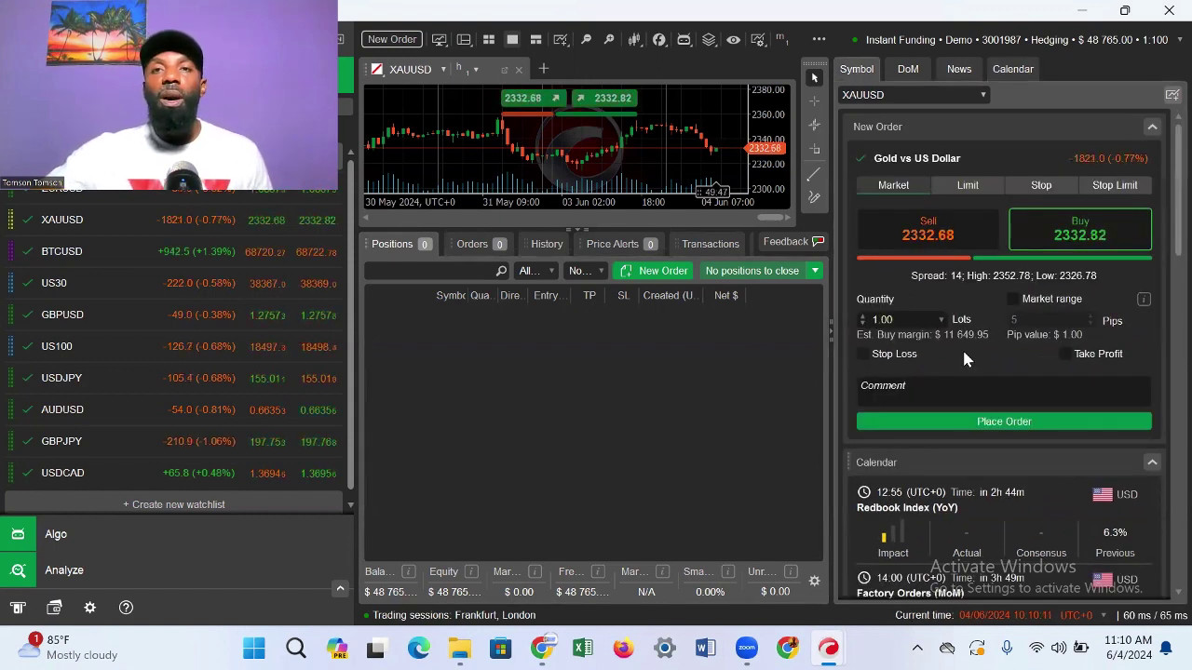
# Compare the limit, stop and stop-limit forms for XAUUSD and try to place a 1.00-lot buy limit order at 2332.60.
pyautogui.click(969, 186)
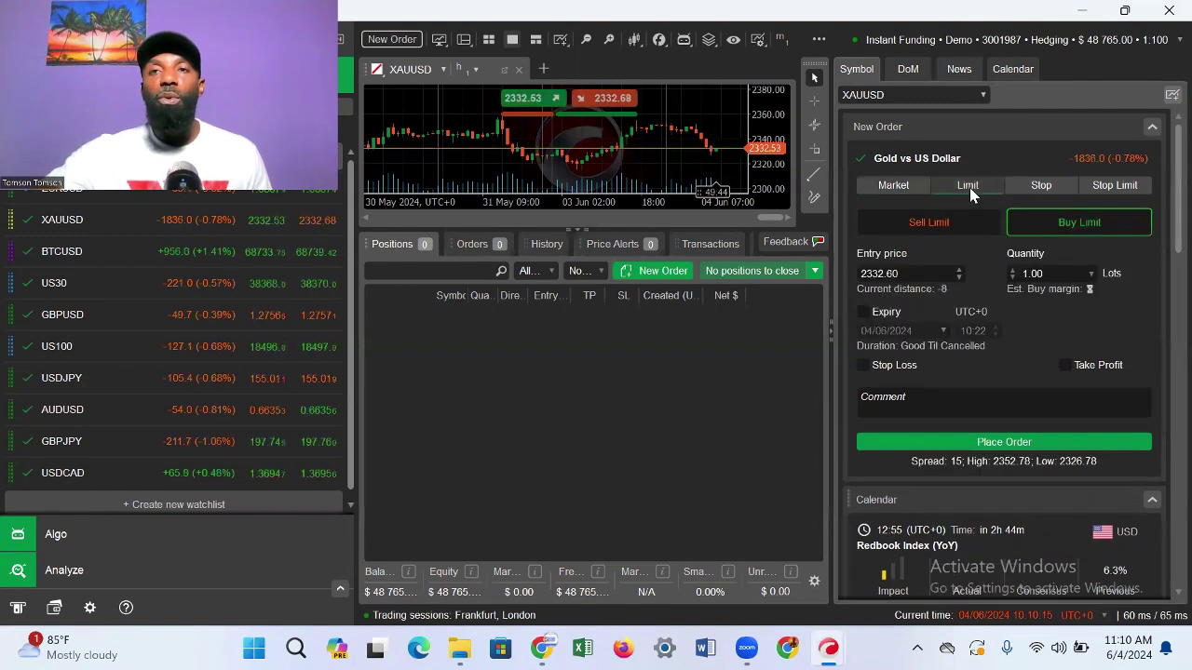
pyautogui.click(1042, 187)
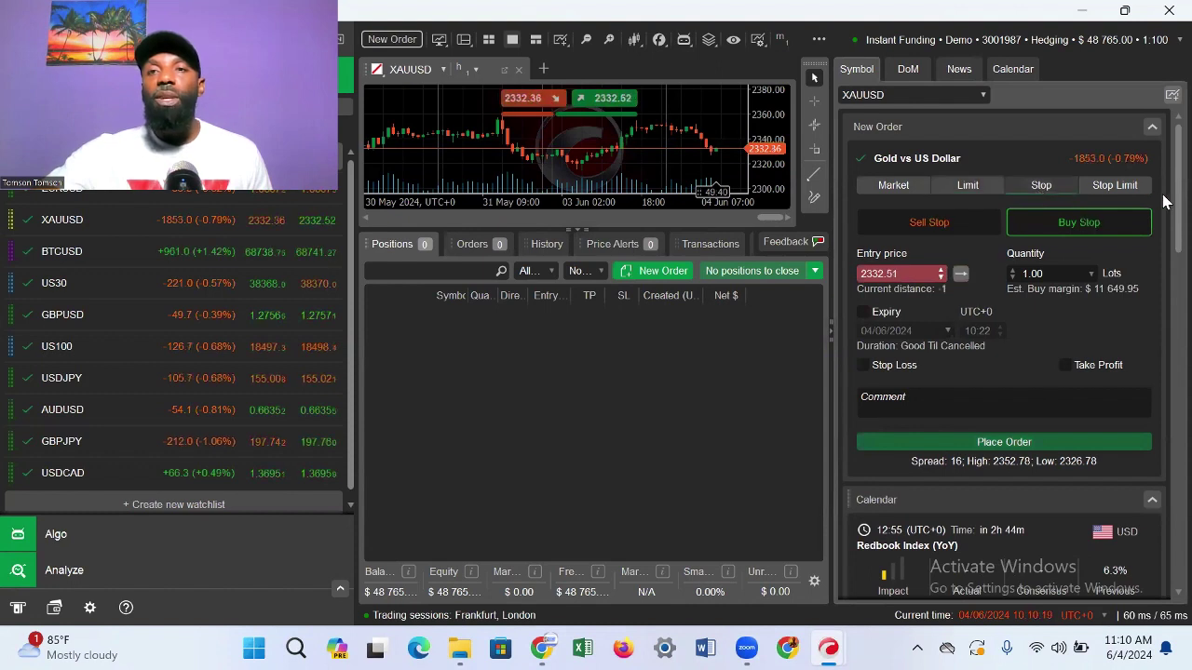
pyautogui.click(1113, 186)
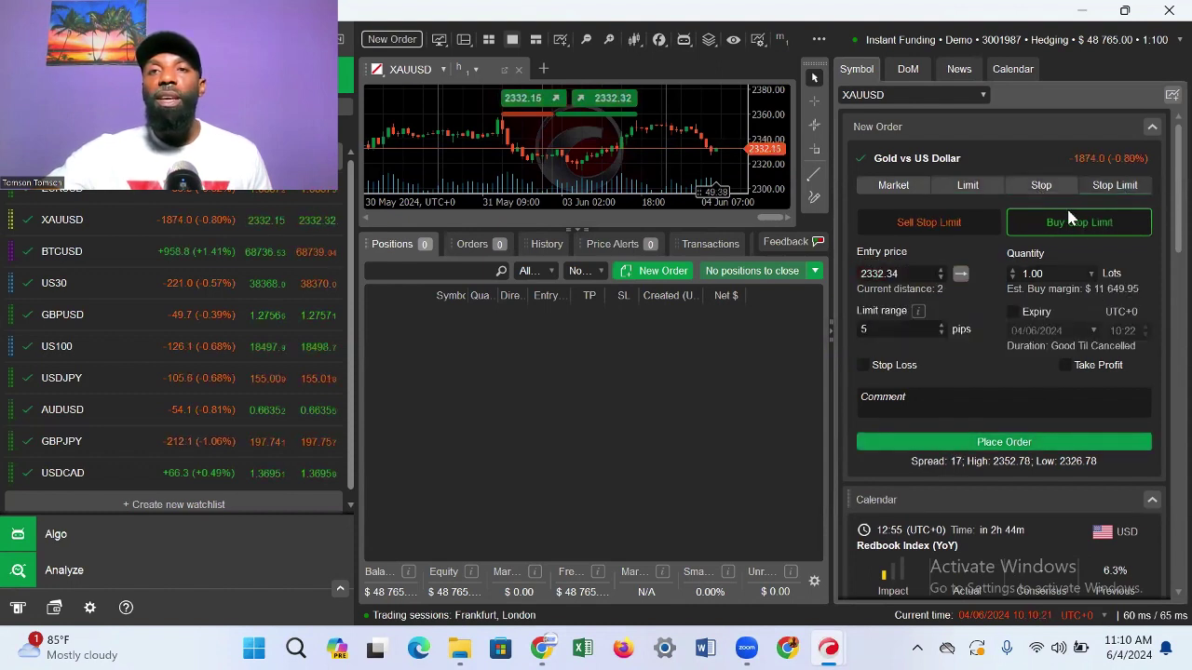
pyautogui.click(969, 189)
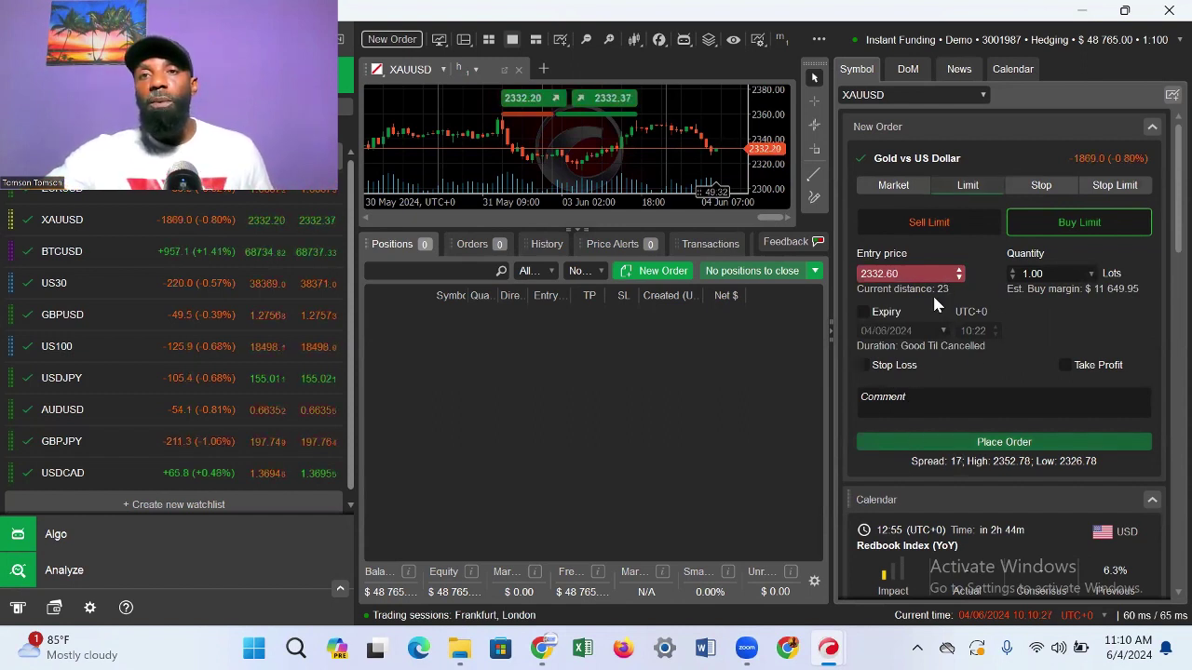
pyautogui.click(1009, 447)
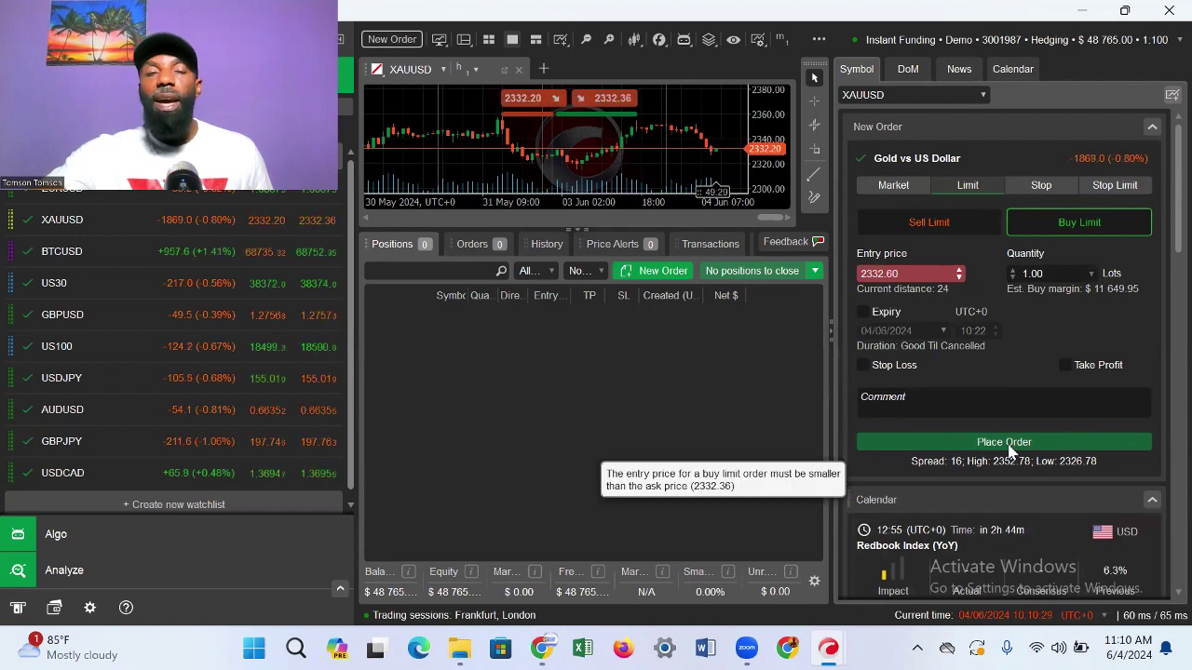